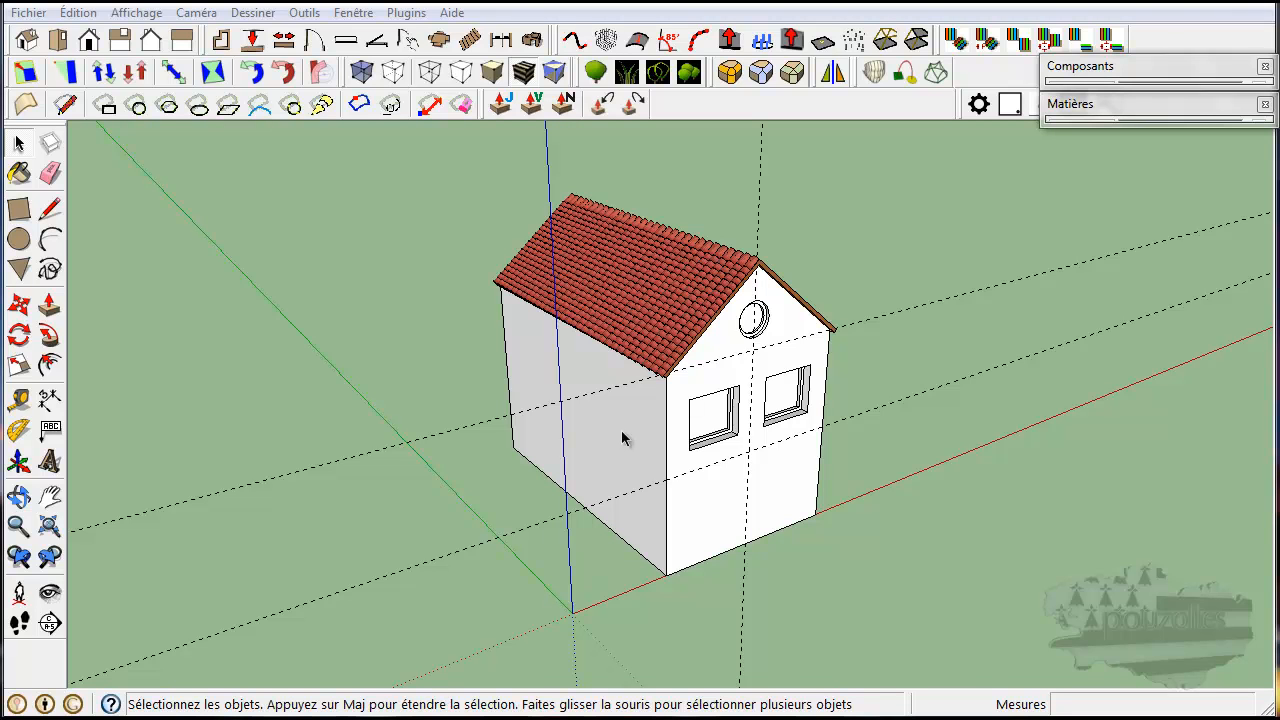
Expand the materials browser and examine the house's two roof slopes, comparing the modelled tiles with the flat tile texture.
left_click(1082, 106)
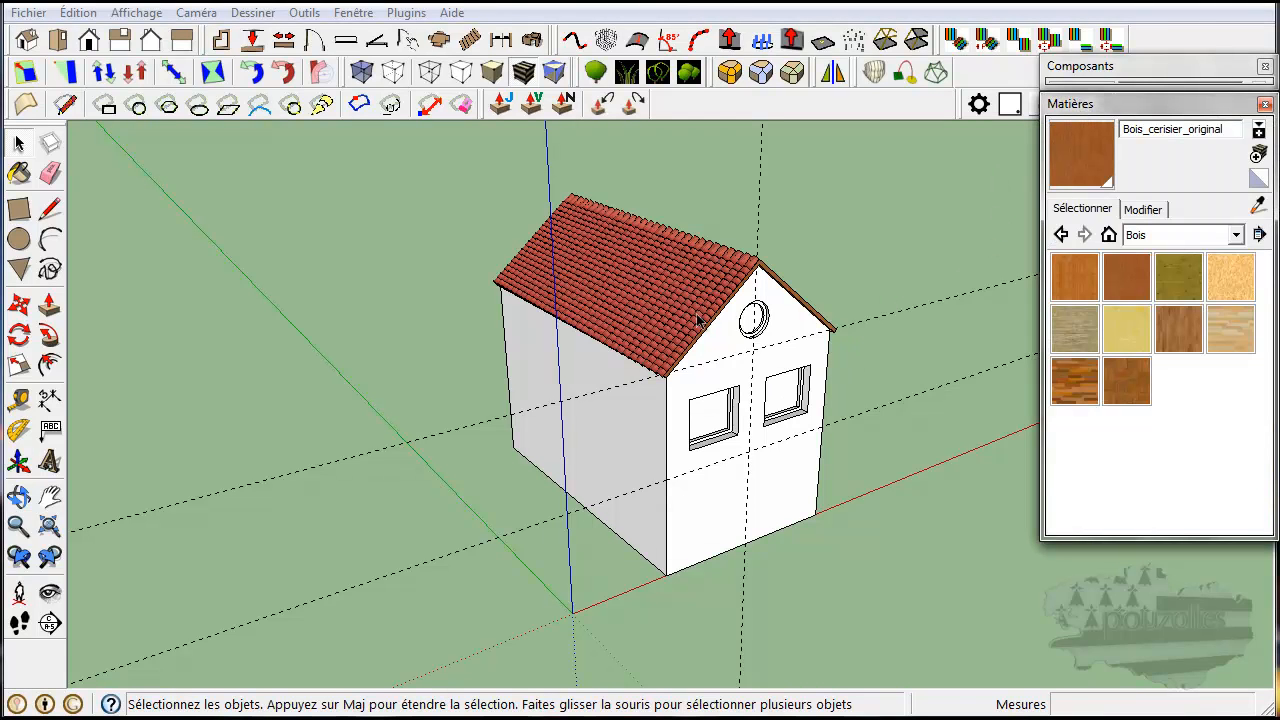
scroll(646, 343, "up", 4)
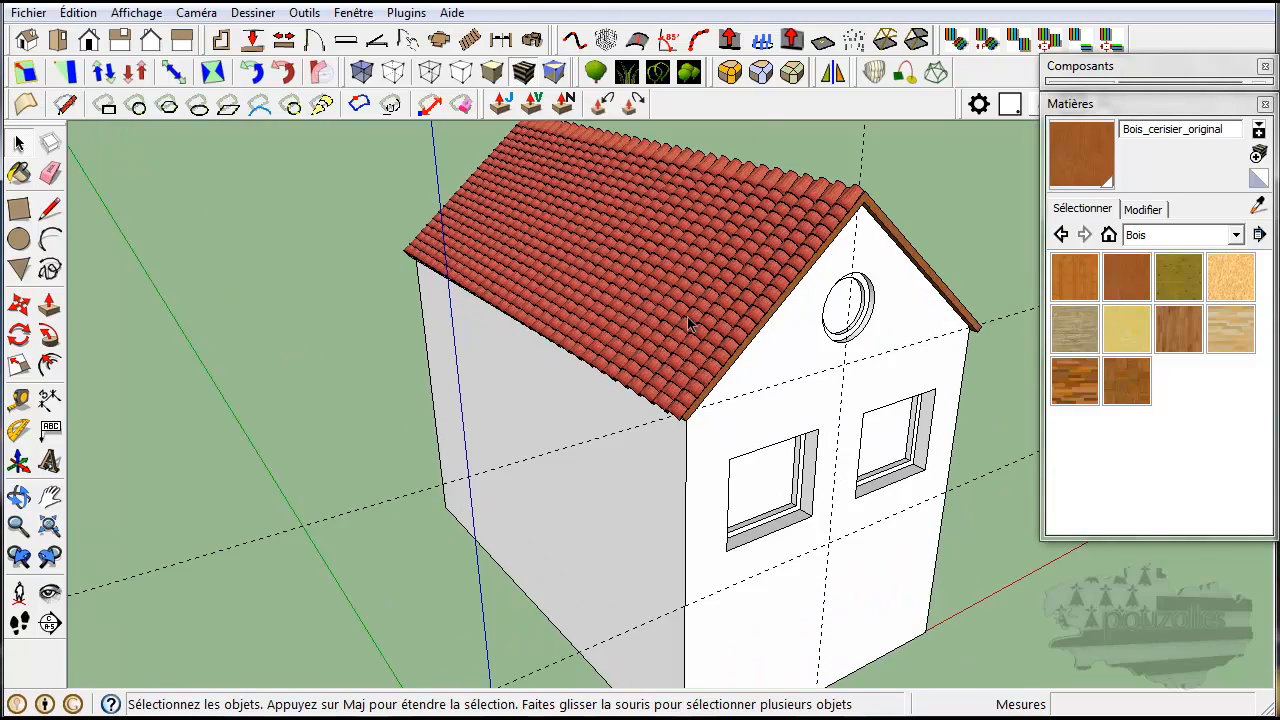
scroll(742, 307, "up", 3)
middle_click_drag(760, 307, 963, 350)
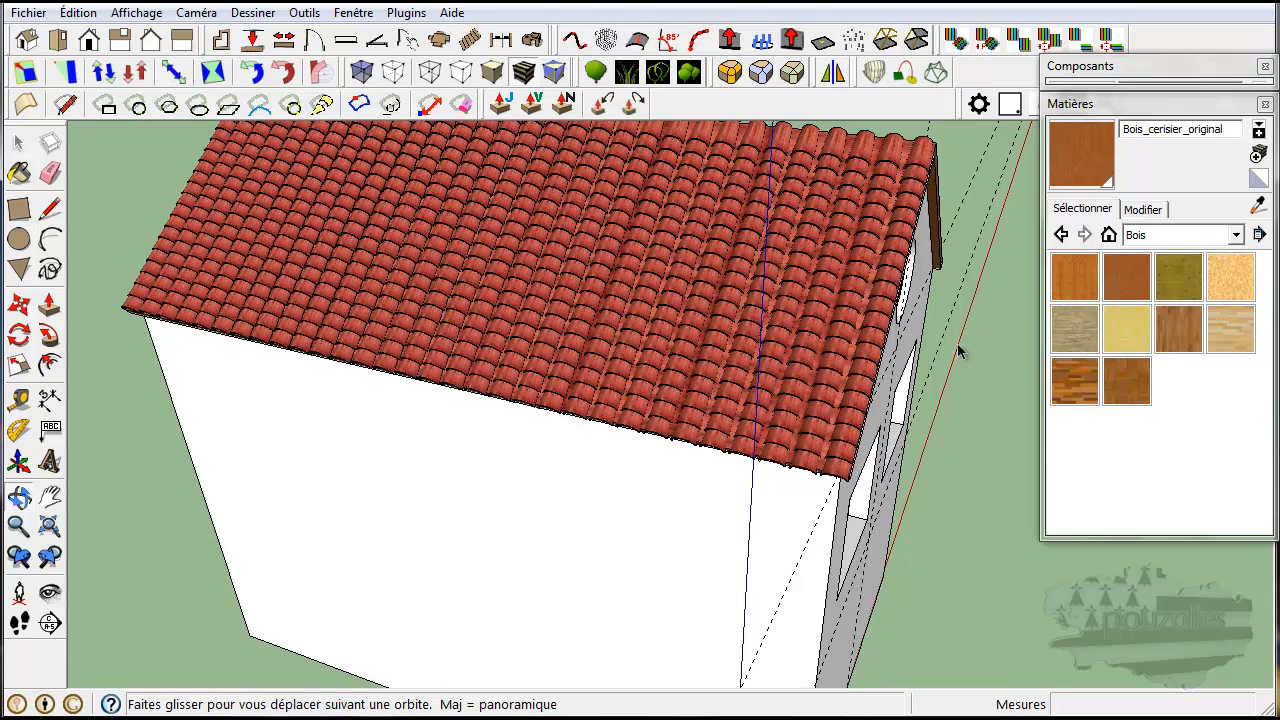
middle_click_drag(853, 331, 321, 279)
middle_click_drag(926, 366, 737, 374)
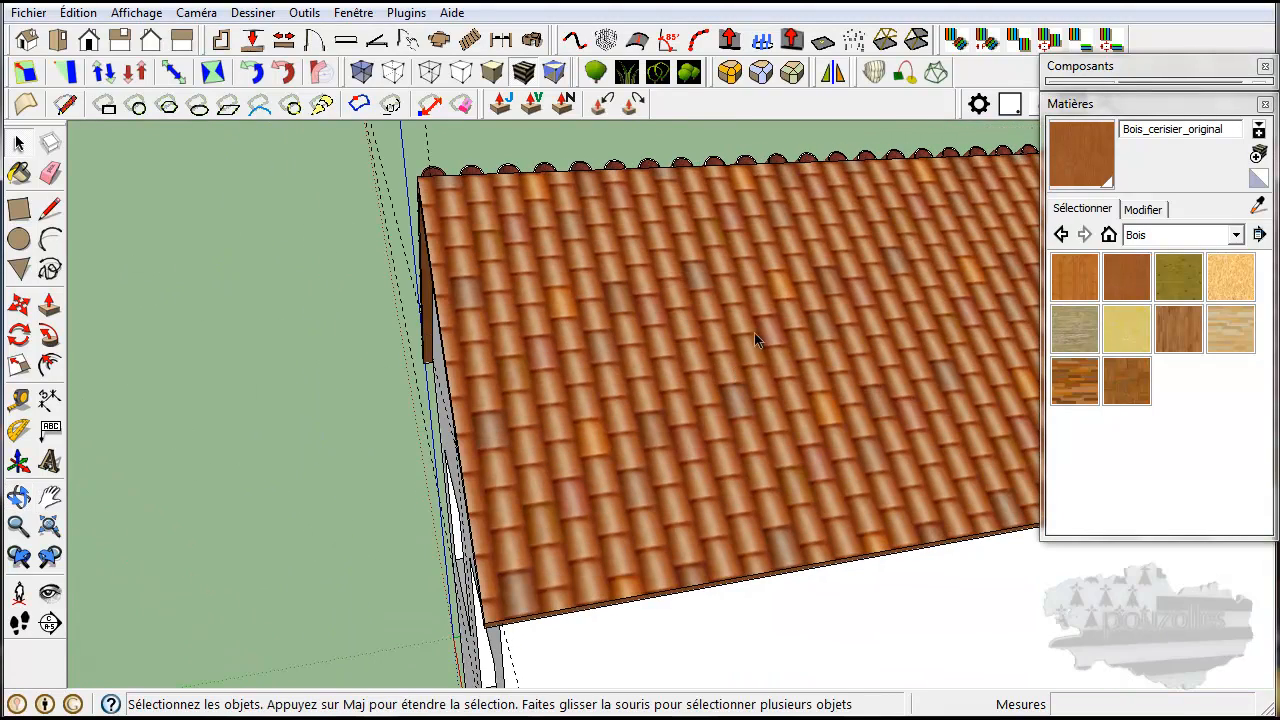
middle_click_drag(268, 347, 934, 390)
middle_click_drag(369, 420, 317, 415)
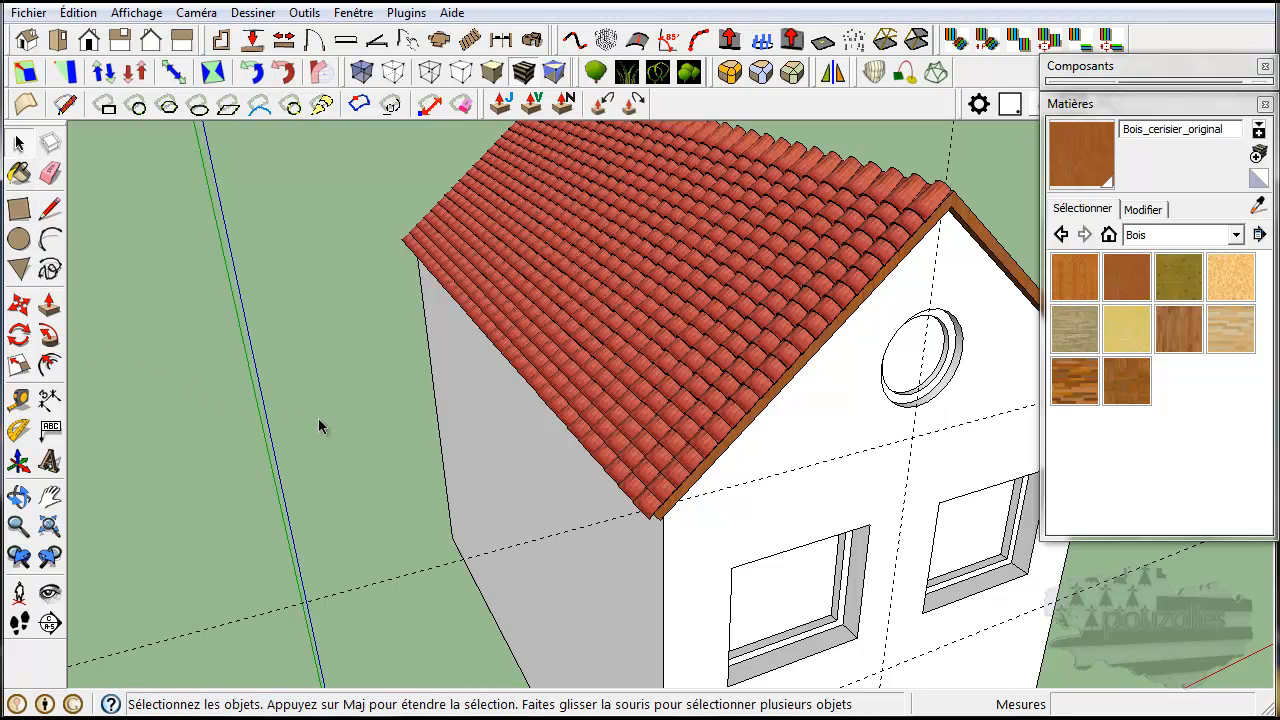
Inspect individual modelled tiles by selecting them one after another along the roof's front edge, and clear the selection.
left_click(652, 508)
left_click(694, 463)
left_click(720, 430)
left_click(748, 412)
left_click(786, 360)
left_click(800, 346)
left_click(814, 332)
left_click(829, 318)
left_click(832, 312)
left_click(648, 508)
scroll(567, 286, "down", 2)
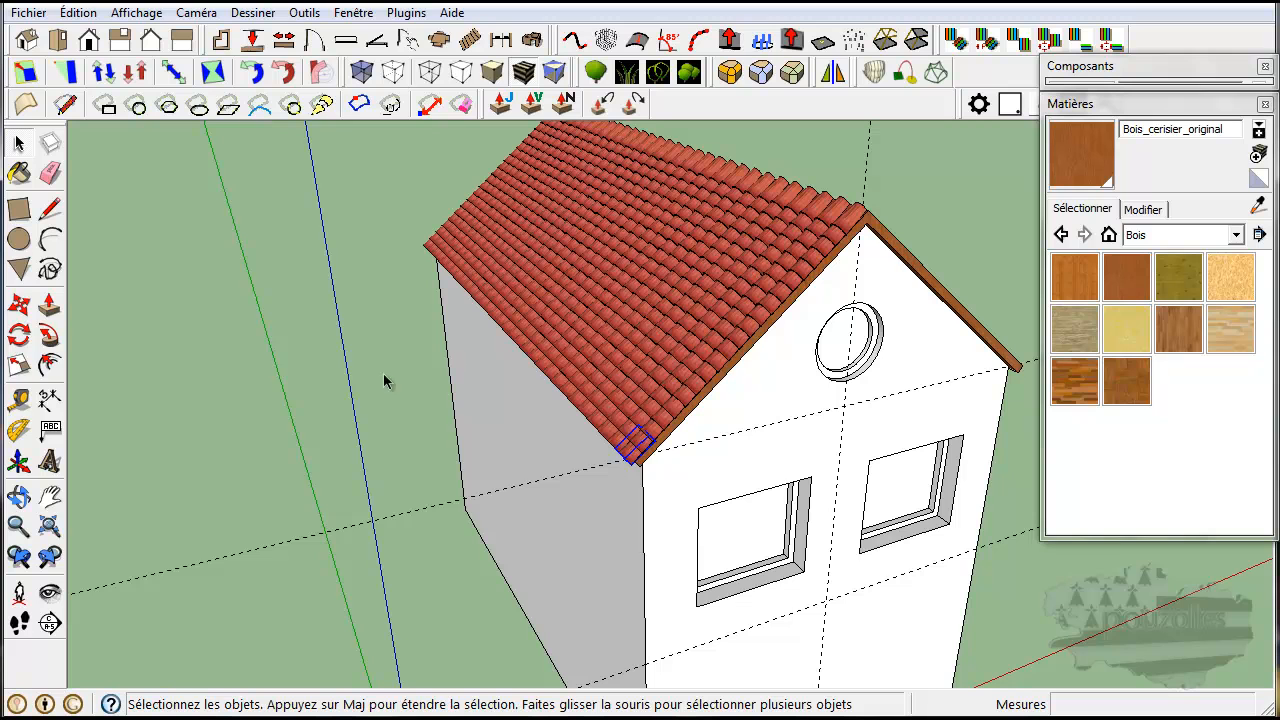
left_click(352, 401)
Start creating a new material and name it "brique tuto".
left_click(1150, 98)
left_click(1150, 98)
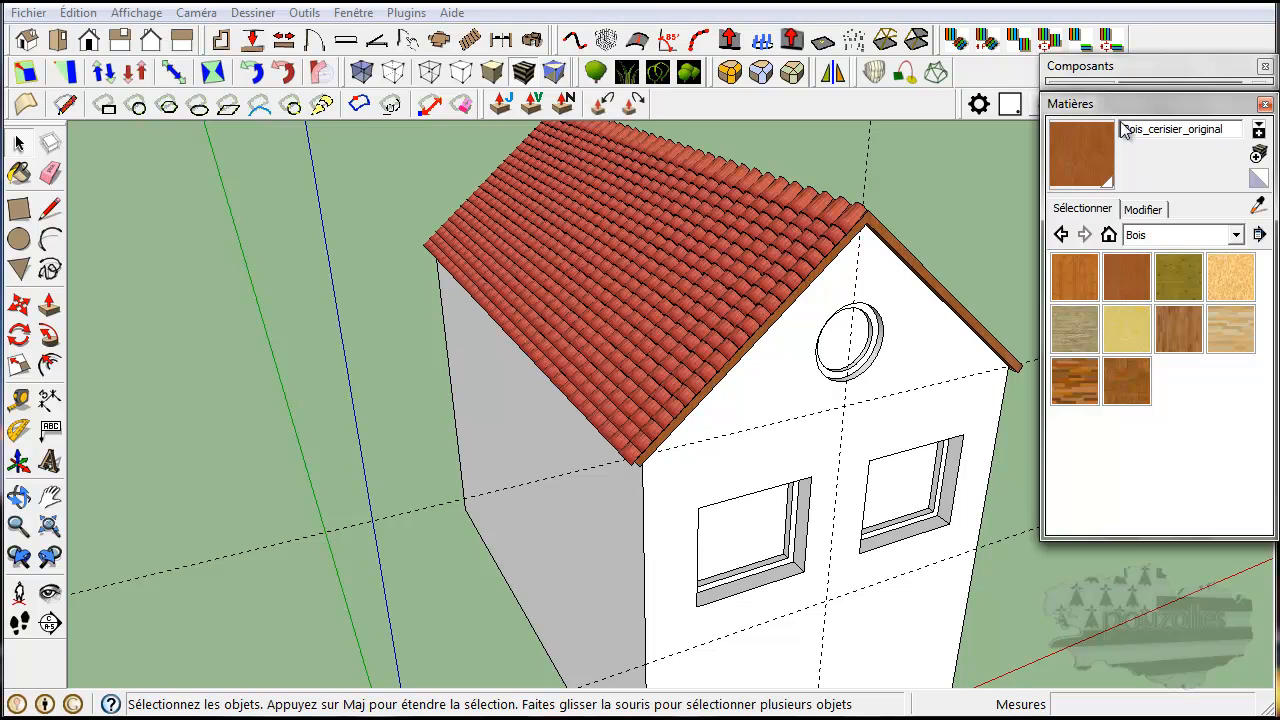
left_click(352, 13)
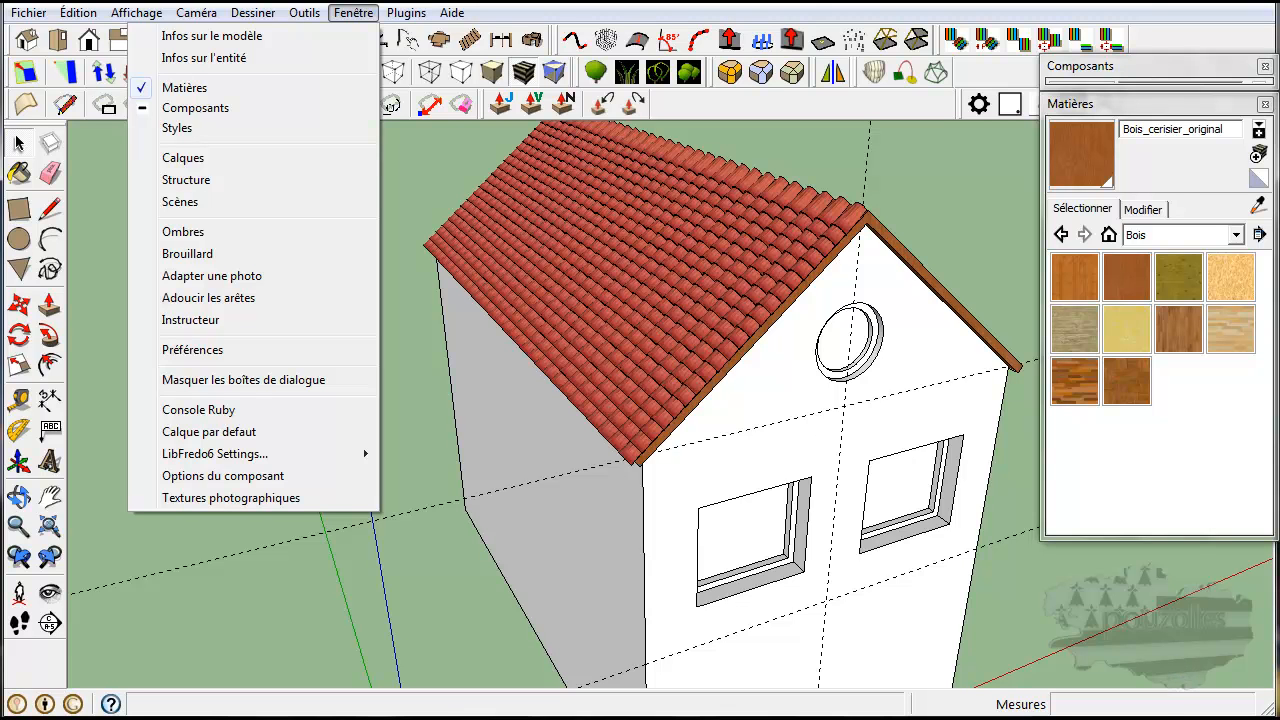
left_click(1257, 158)
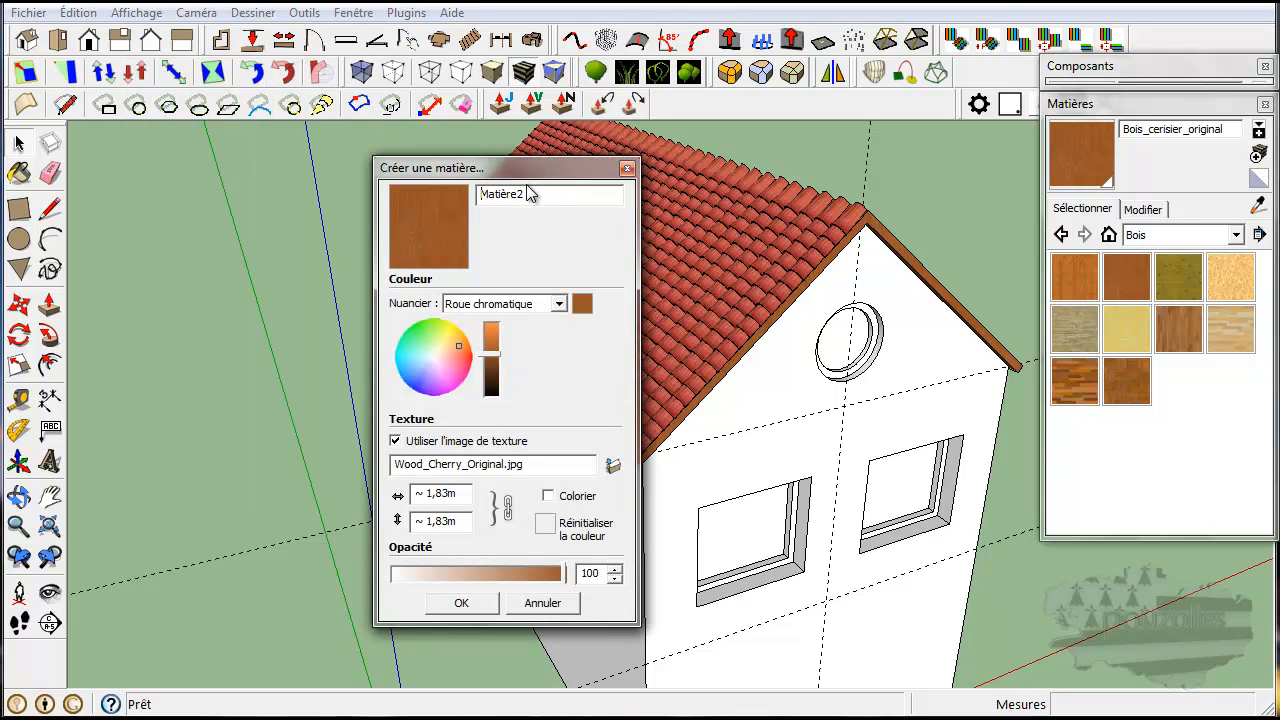
left_click_drag(526, 194, 477, 195)
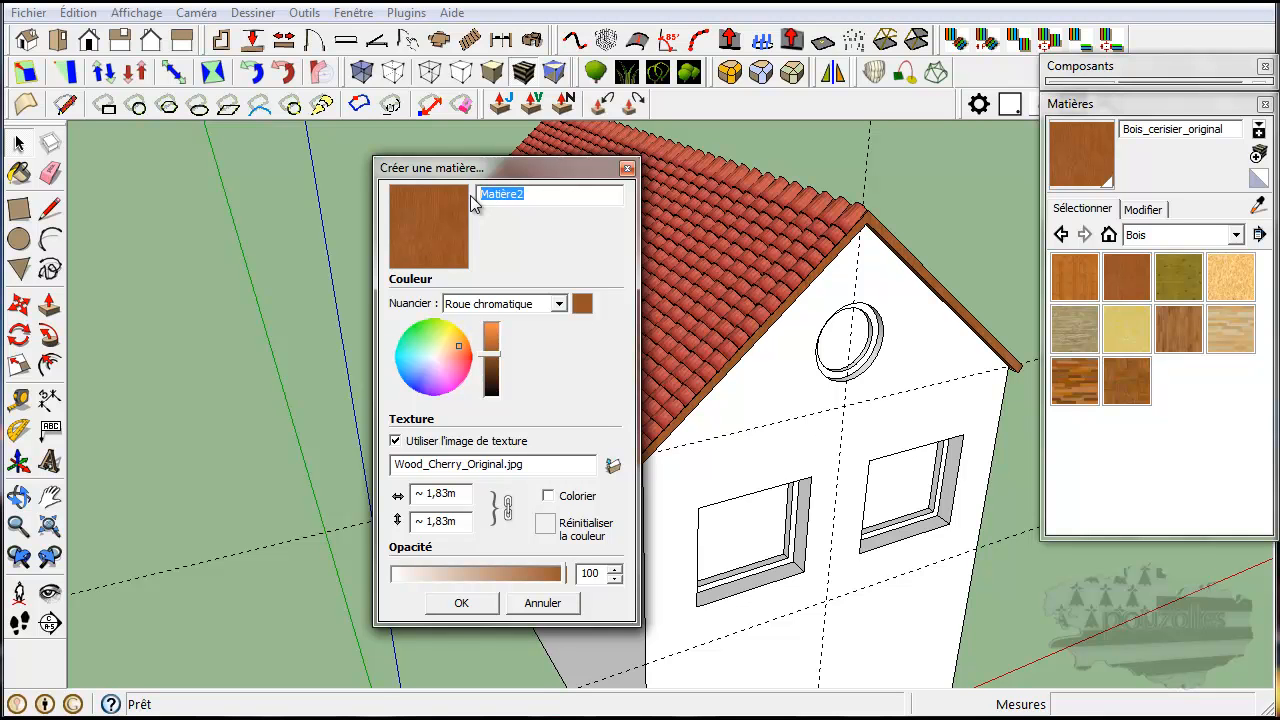
type("brique tuto")
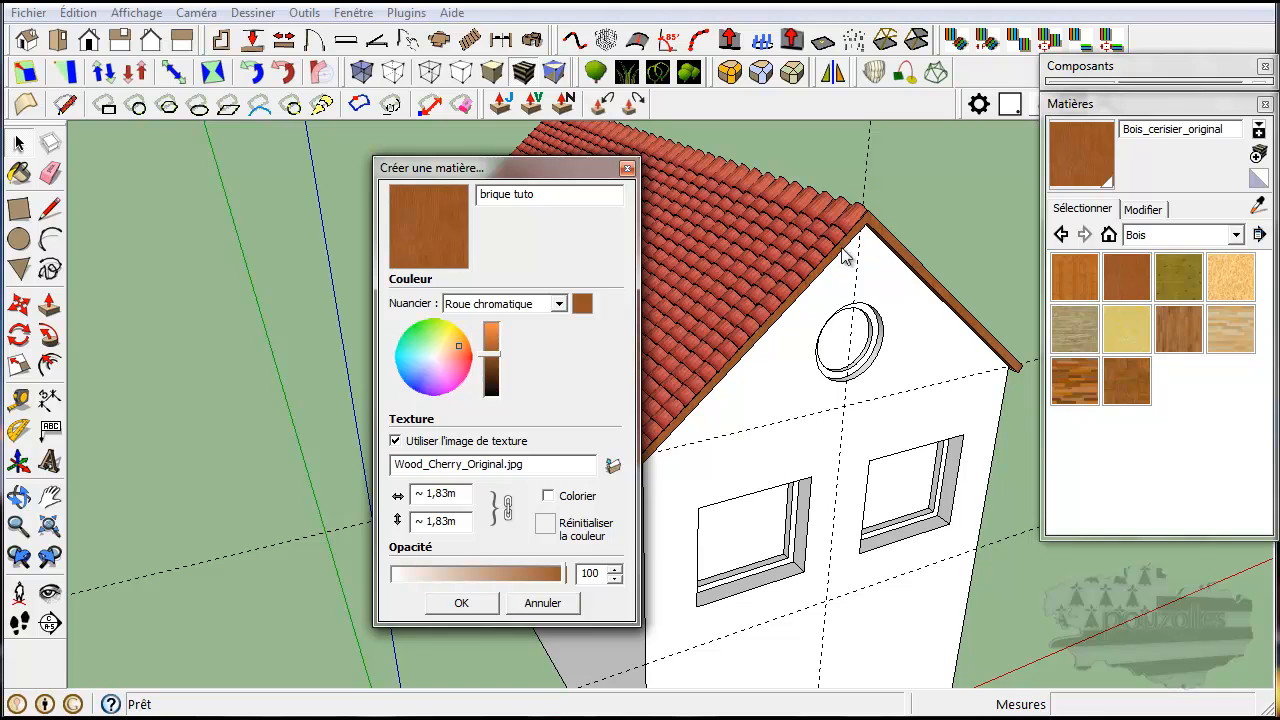
Use the herringbone brick image "texture-de-la-brique--con2011_19-117550" from the Murs Briques folder as the new material's texture.
left_click(612, 467)
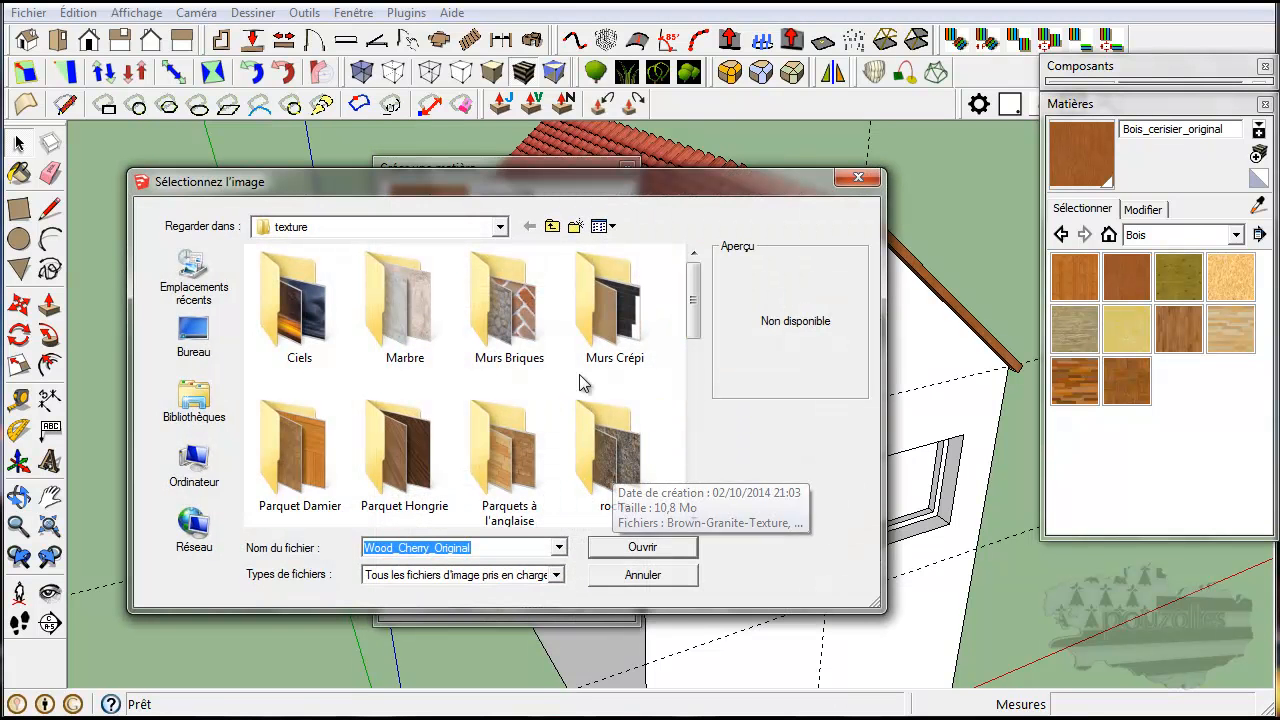
left_click(501, 304)
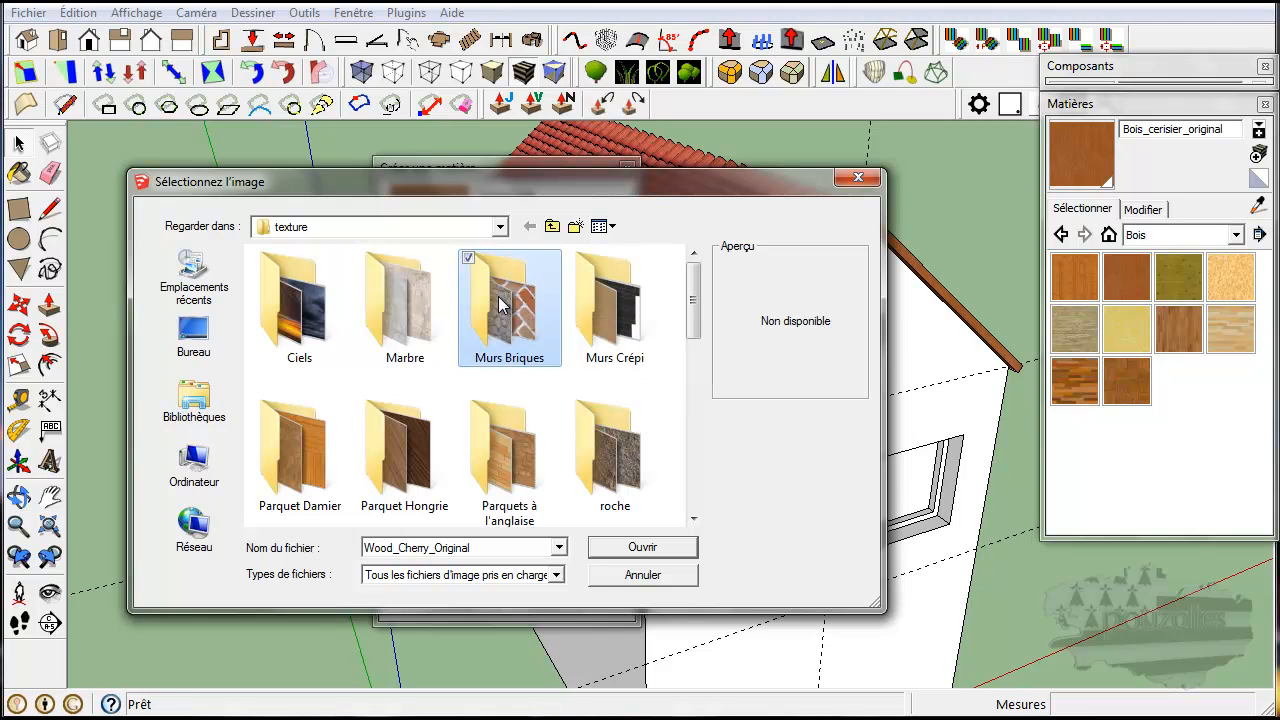
double_click(499, 300)
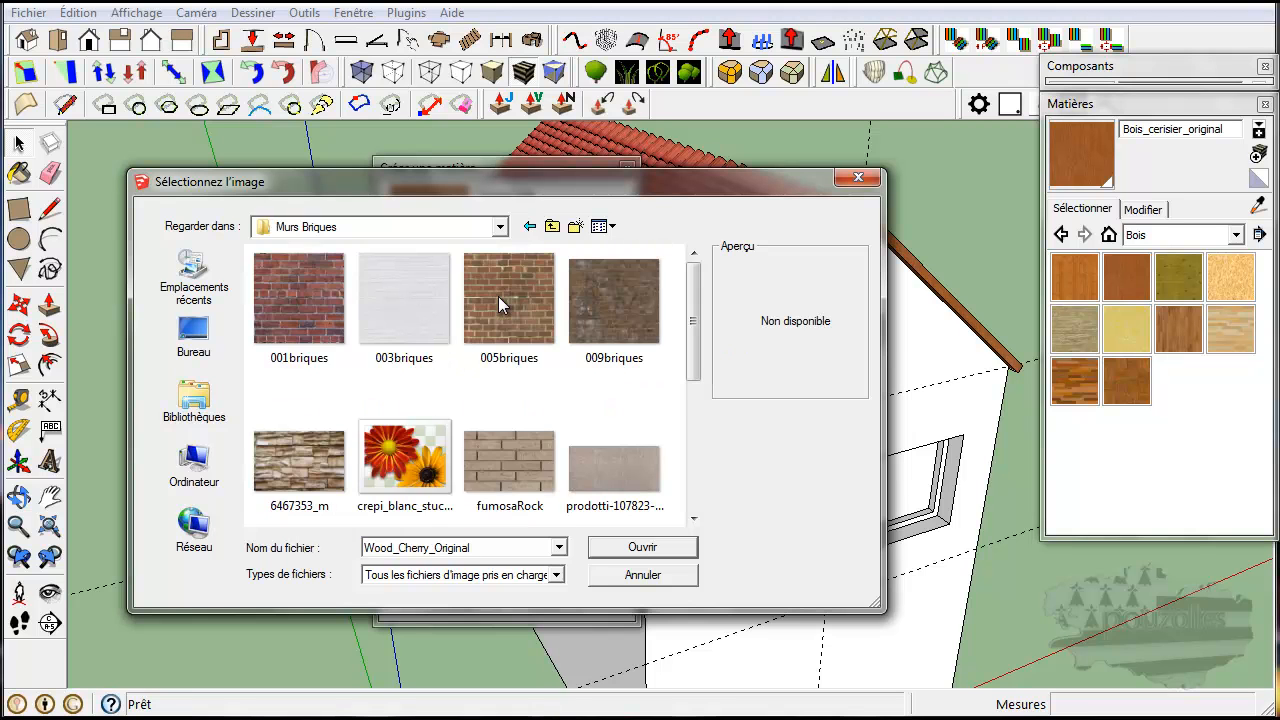
left_click(415, 474)
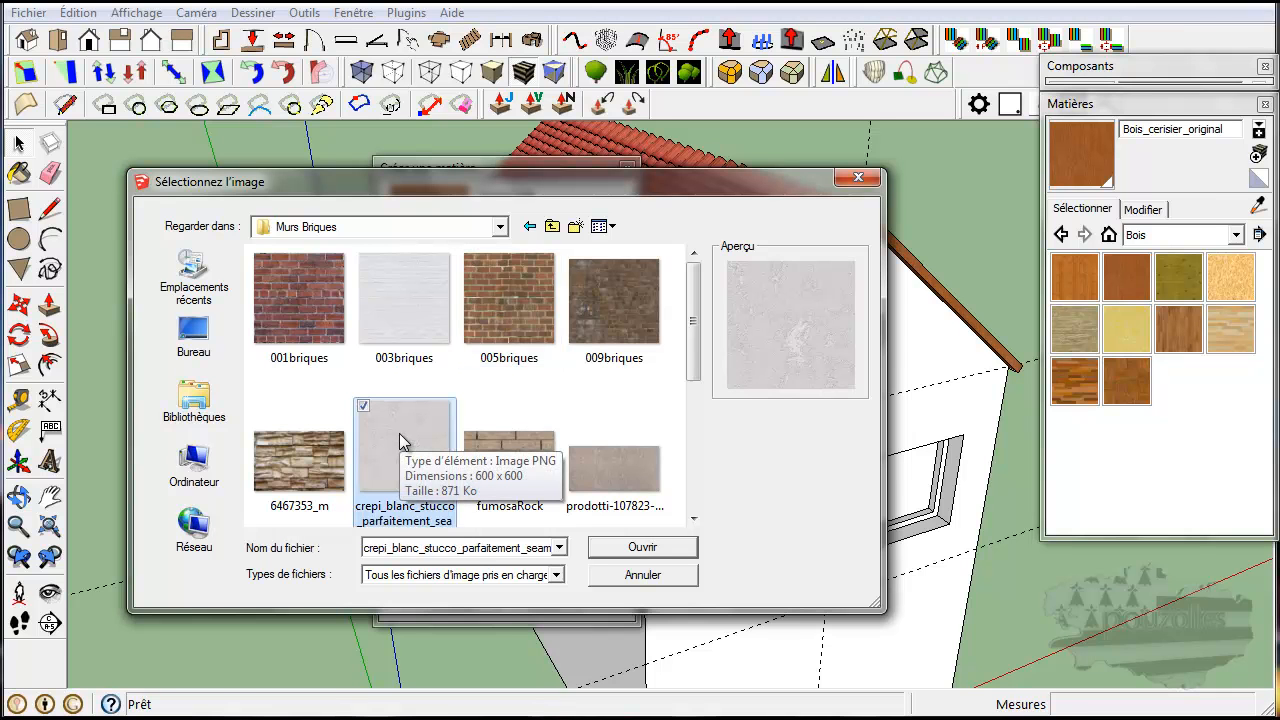
scroll(400, 441, "down", 3)
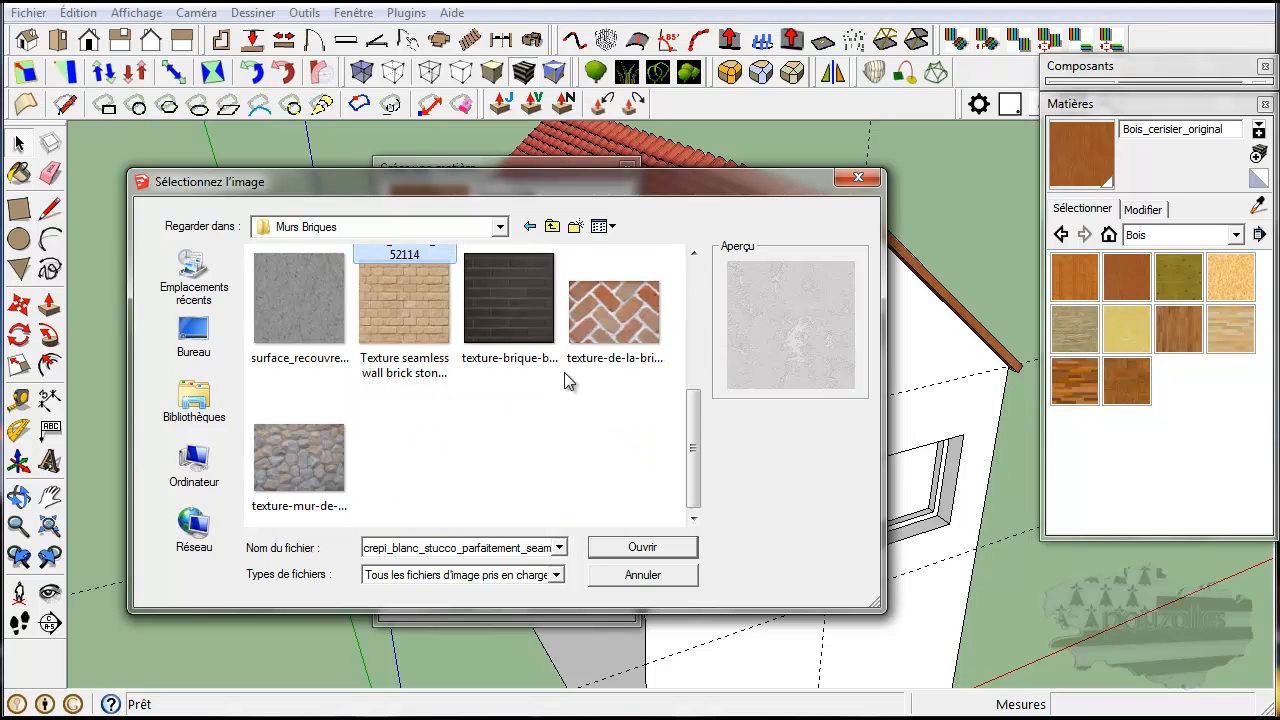
double_click(611, 318)
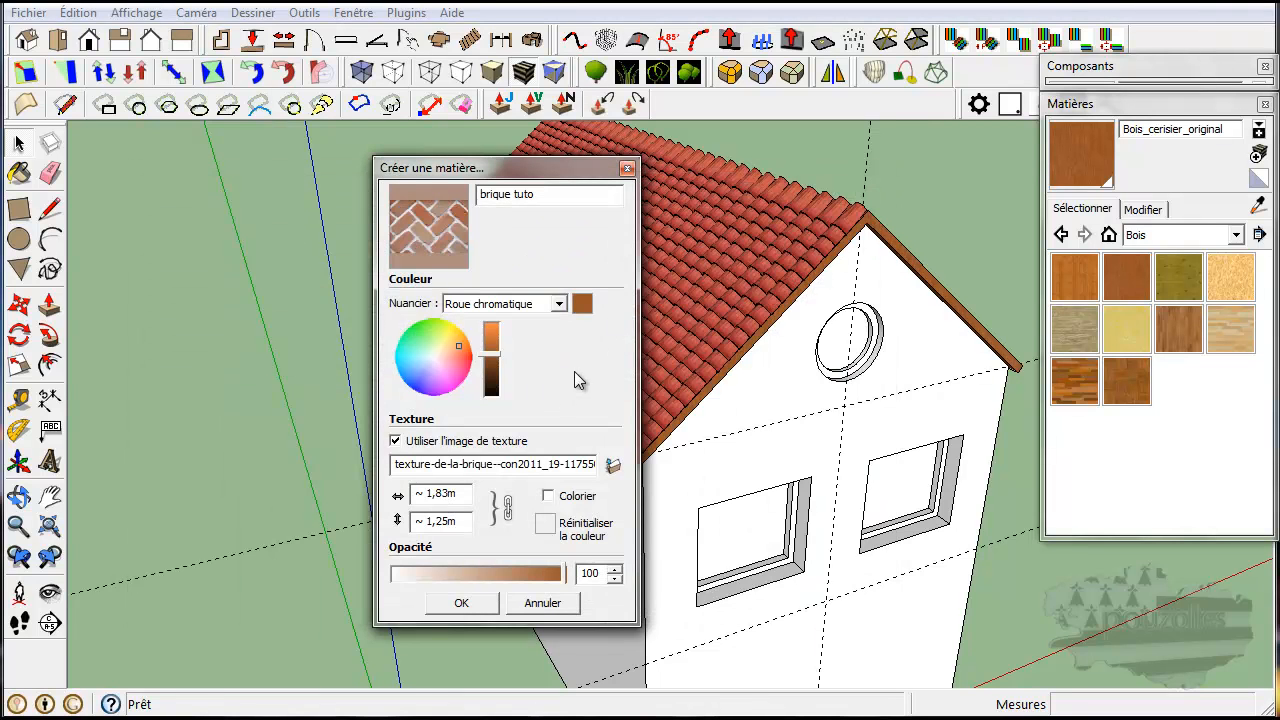
Preview the chosen herringbone brick image again in the Murs Briques folder, leaving the texture selection unchanged.
left_click(613, 465)
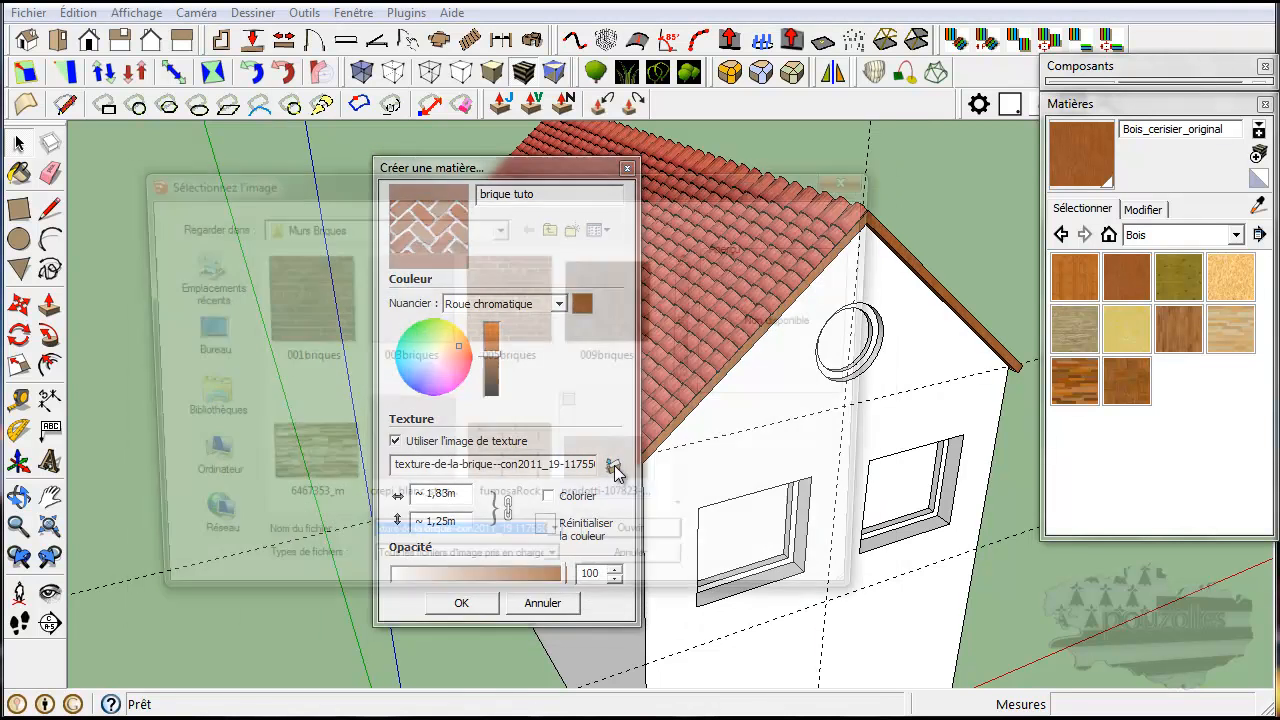
left_click_drag(688, 340, 690, 430)
left_click(614, 380)
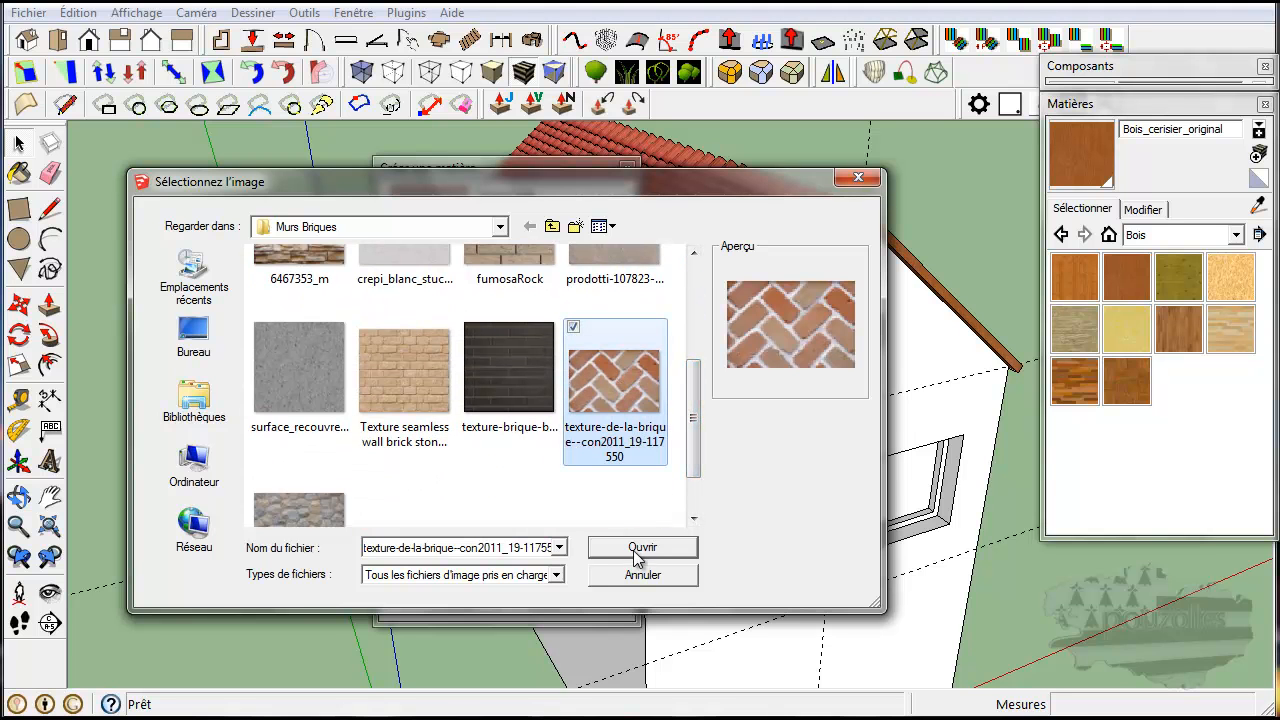
left_click(859, 180)
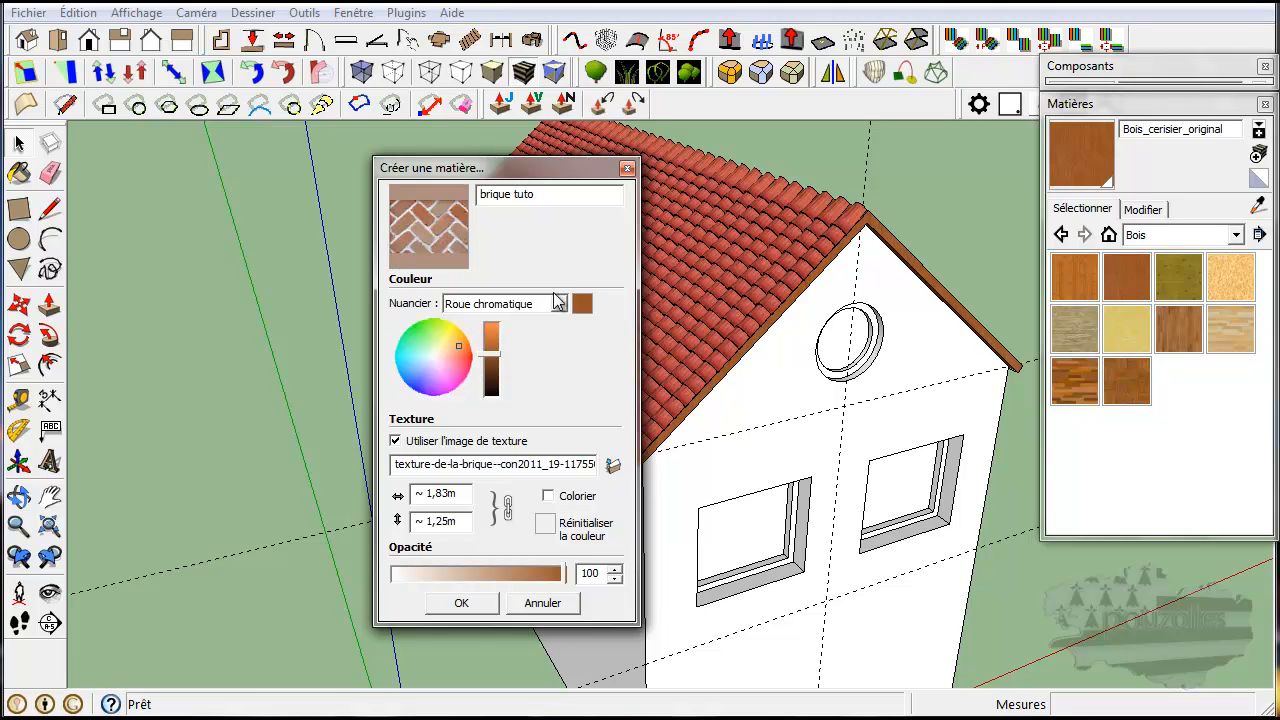
Finish creating the "brique tuto" material and paint the house's long side wall with it.
left_click(462, 603)
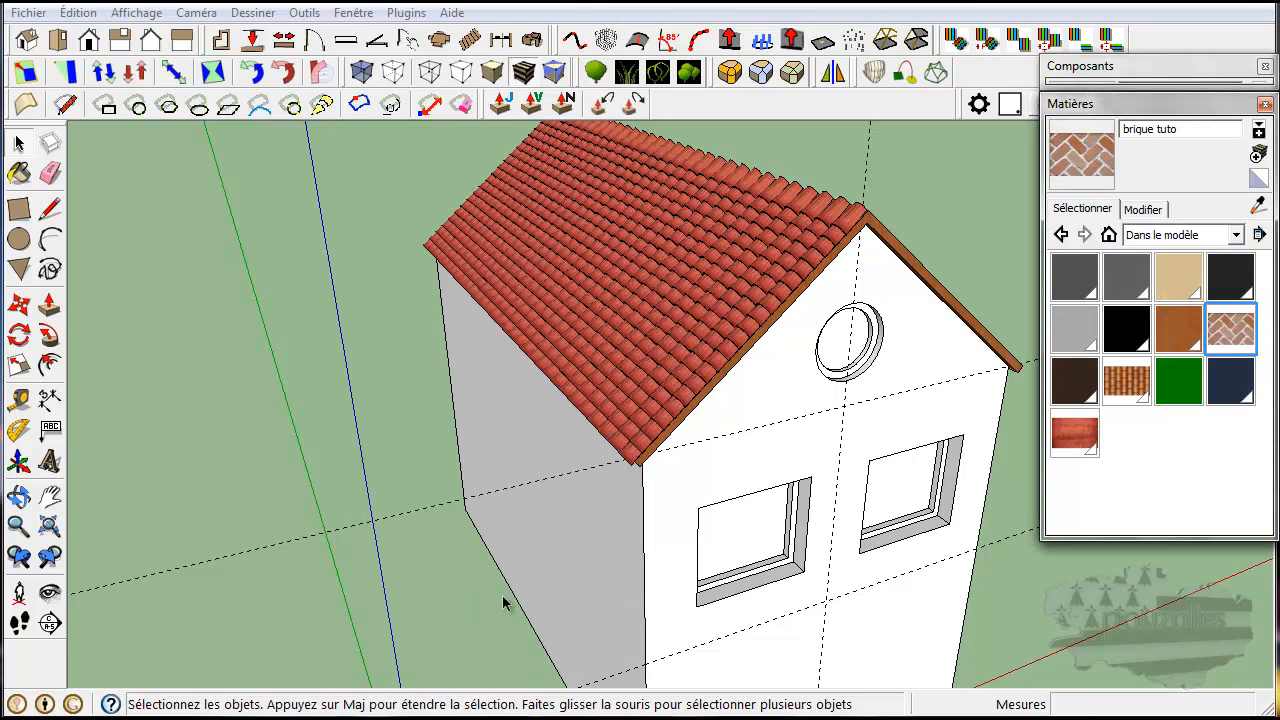
left_click(1230, 330)
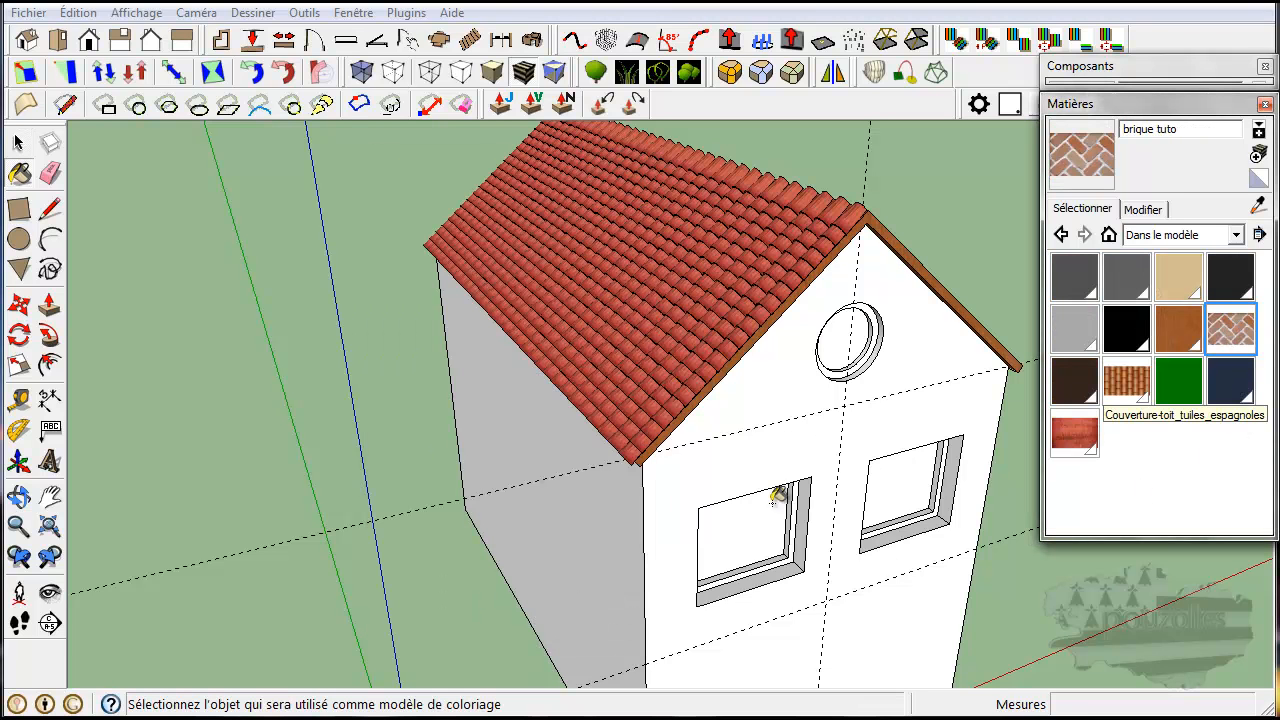
left_click(615, 540)
middle_click_drag(619, 538, 850, 395)
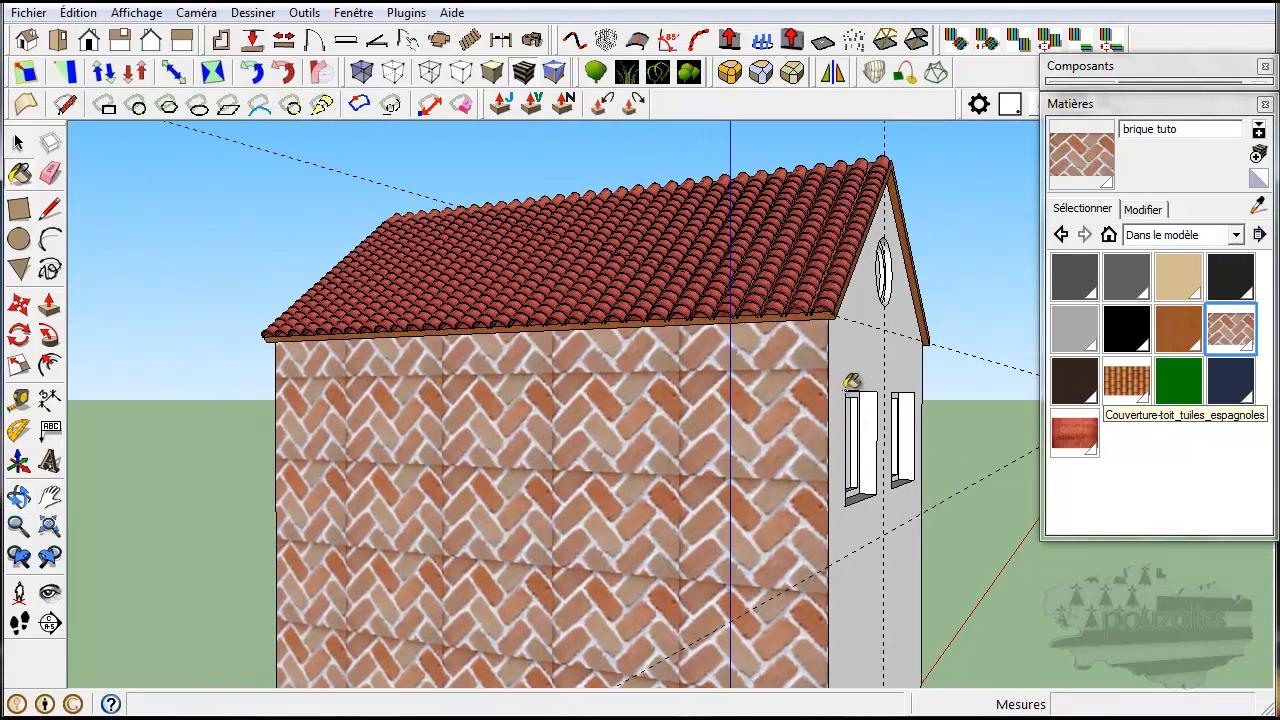
scroll(688, 451, "down", 1)
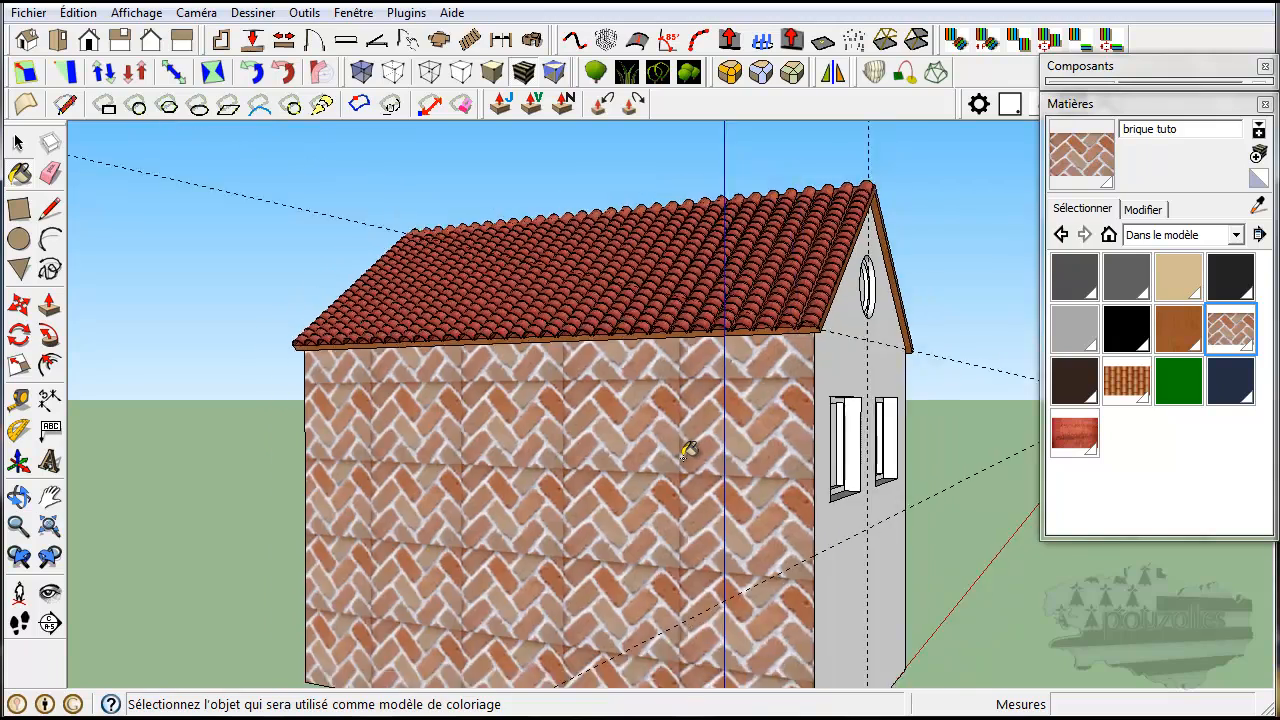
scroll(688, 451, "up", 5)
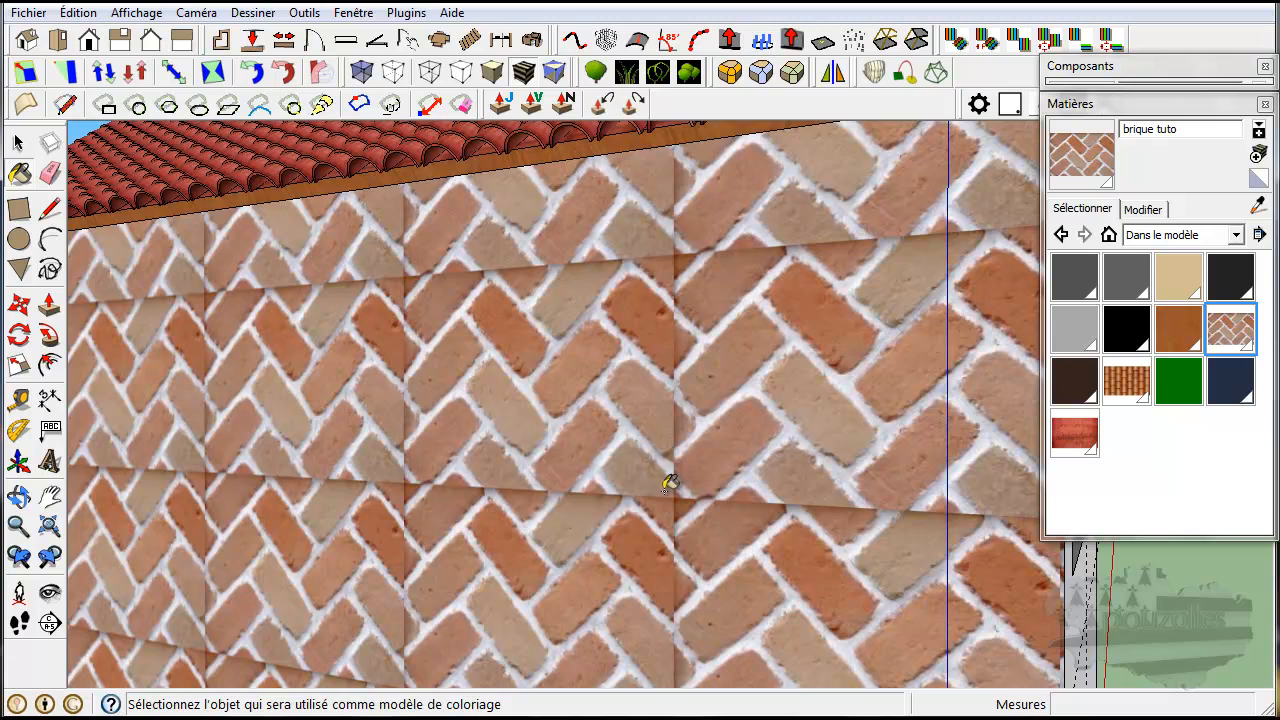
Create another material under its default name, using the 001briques image from the Murs Briques folder as its texture.
left_click(1259, 153)
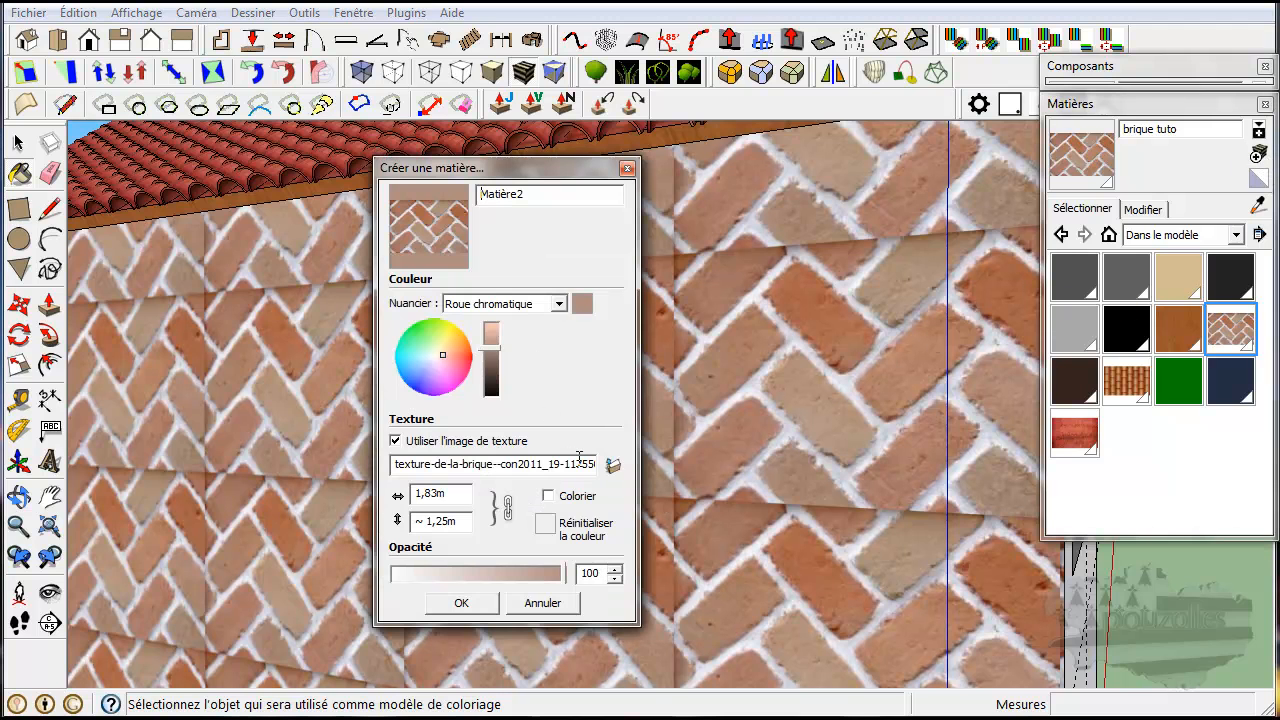
left_click(612, 466)
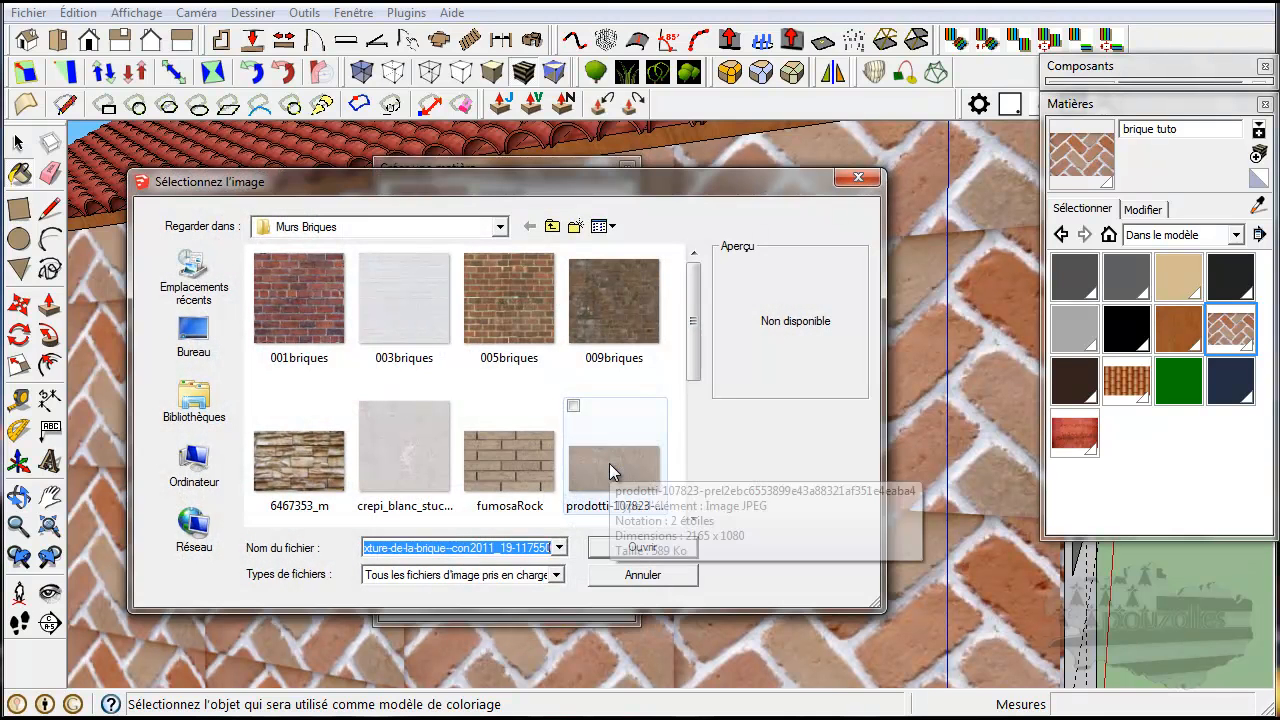
left_click(309, 315)
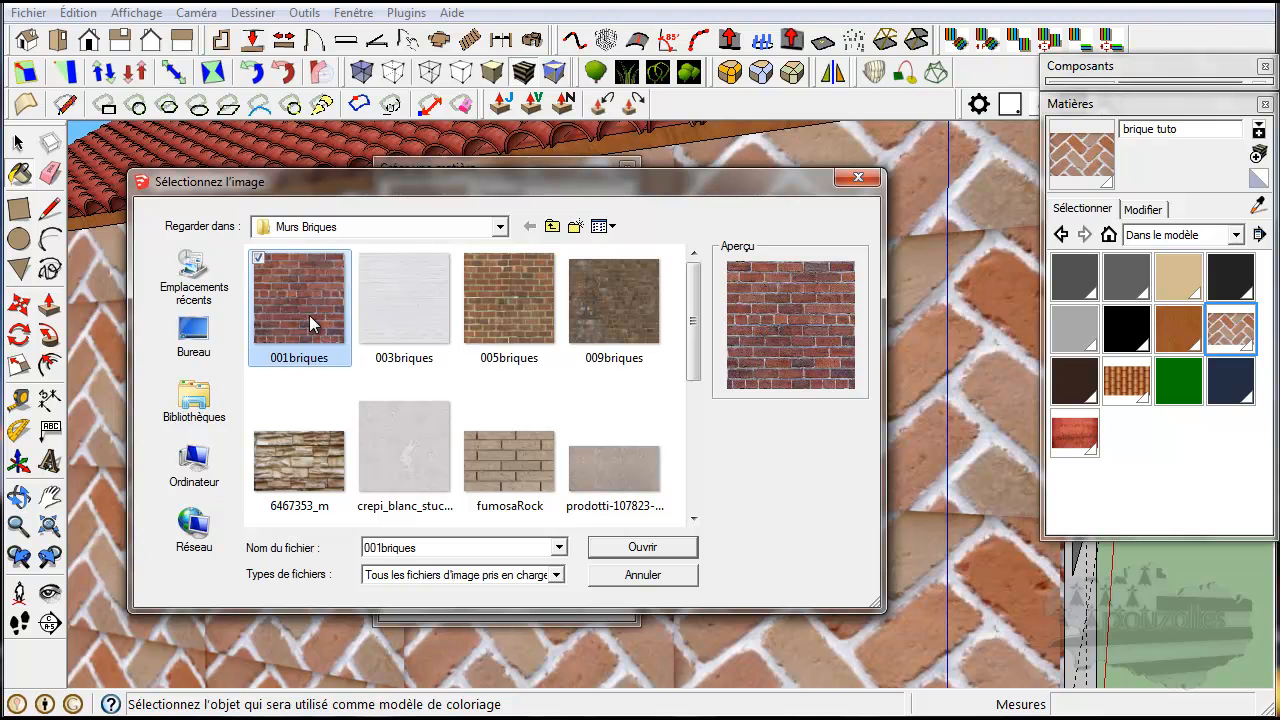
left_click(630, 550)
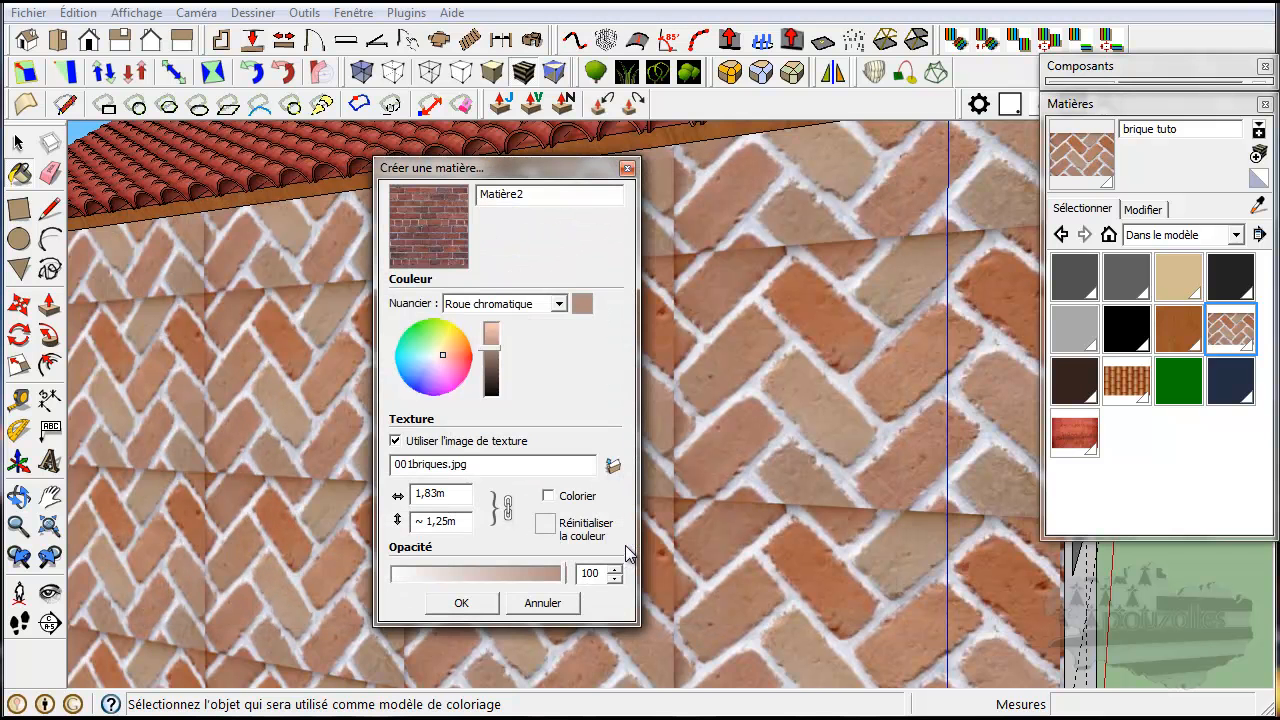
left_click(478, 601)
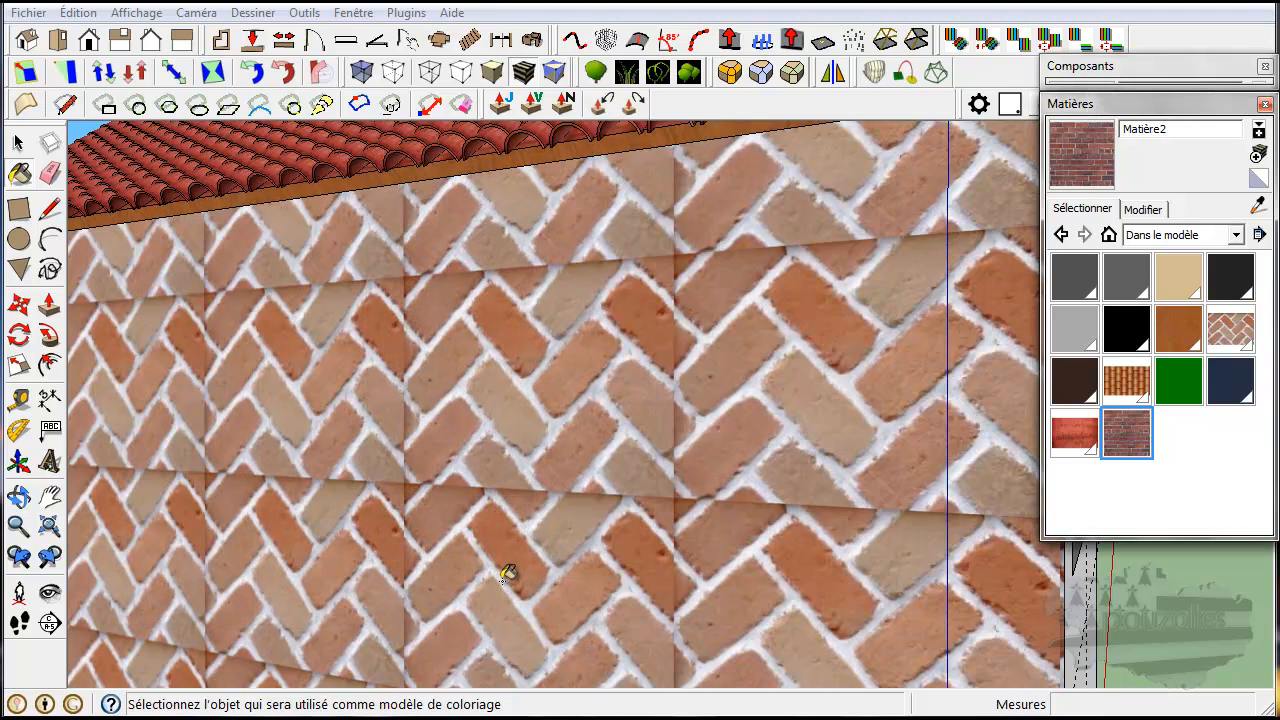
Paint the house's long side wall and front gable wall with the new red brick material.
left_click(507, 572)
scroll(507, 572, "down", 4)
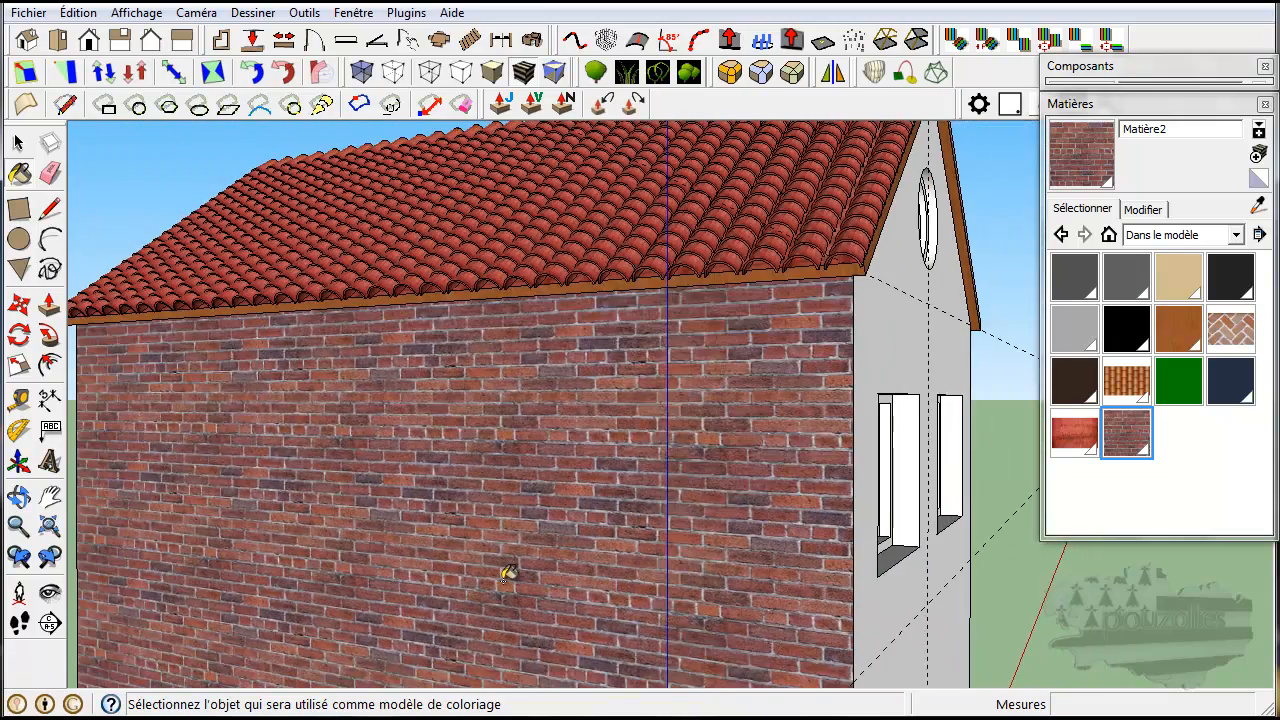
scroll(510, 572, "down", 1)
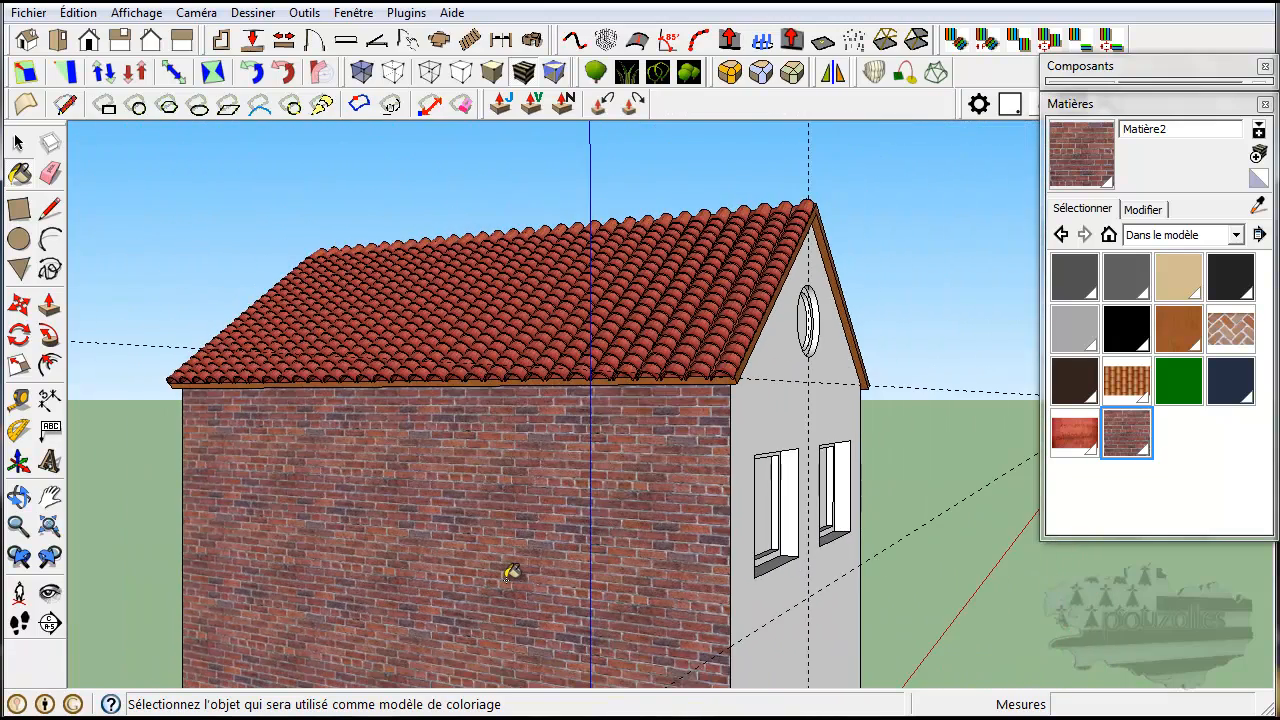
mouse_move(520, 514)
middle_mouse_down()
mouse_move(600, 366)
mouse_move(714, 457)
mouse_move(646, 477)
mouse_move(587, 466)
mouse_move(605, 467)
middle_mouse_up()
left_click(740, 470)
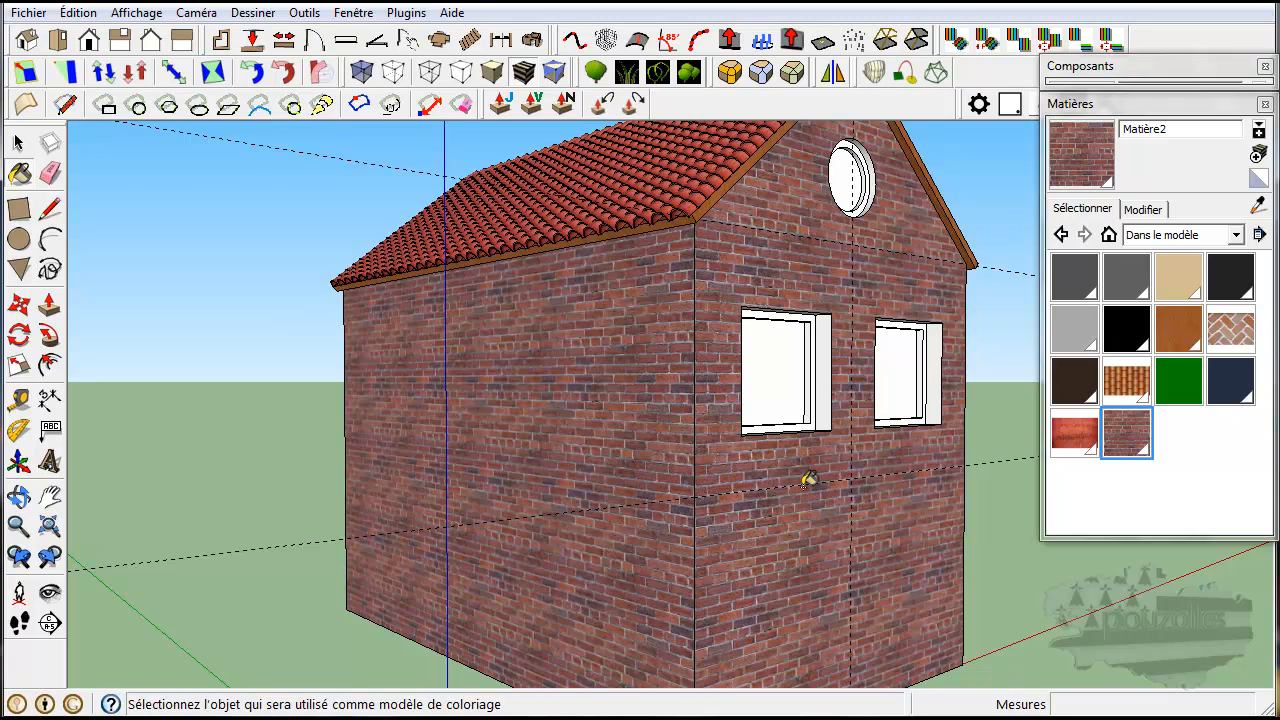
Try painting one of the gable wall's square windows with the red brick material, and undo it.
left_click(828, 394)
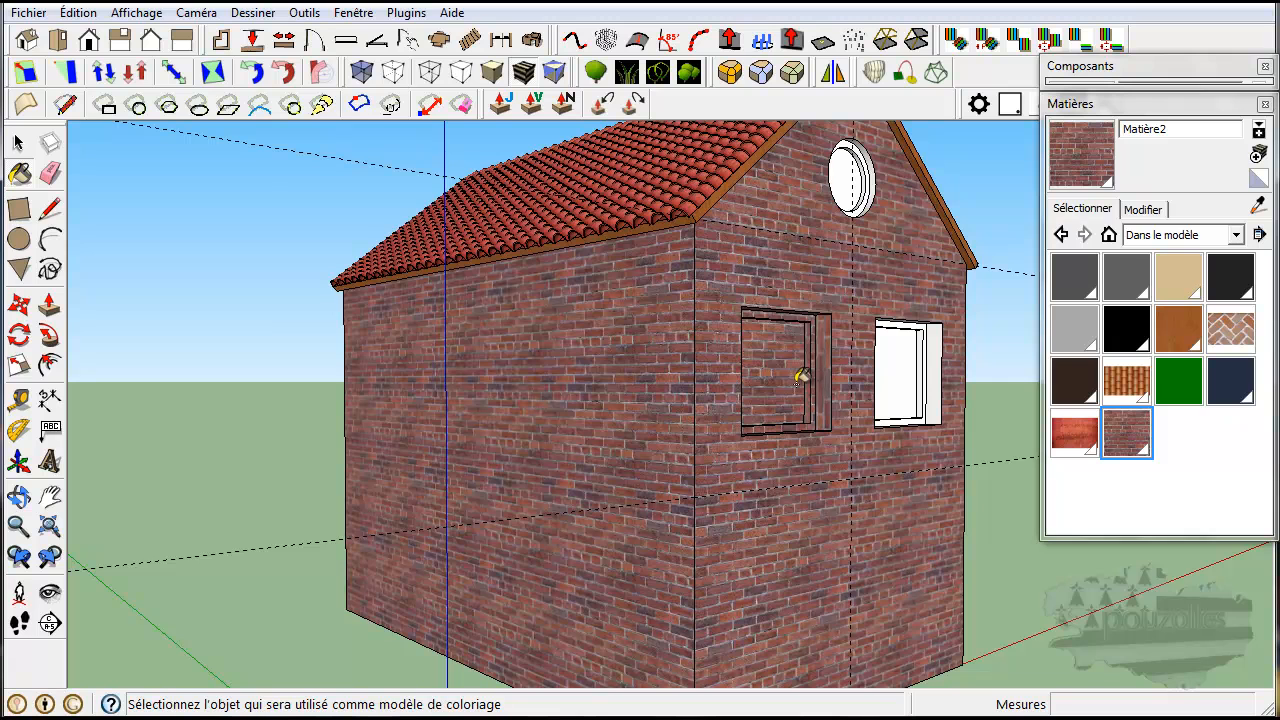
key("ctrl+z")
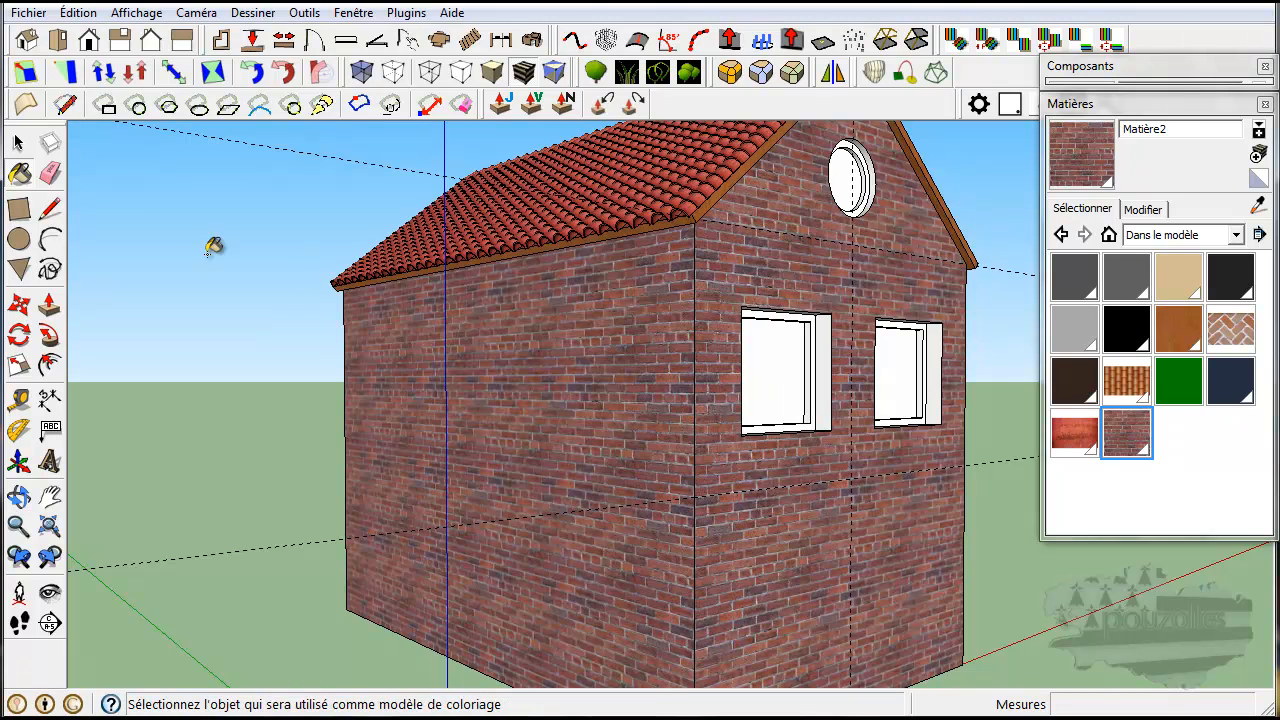
Open the gable wall's left square window component for editing and paint both of its side reveals with the Matière2 brick material.
left_click(18, 143)
double_click(772, 398)
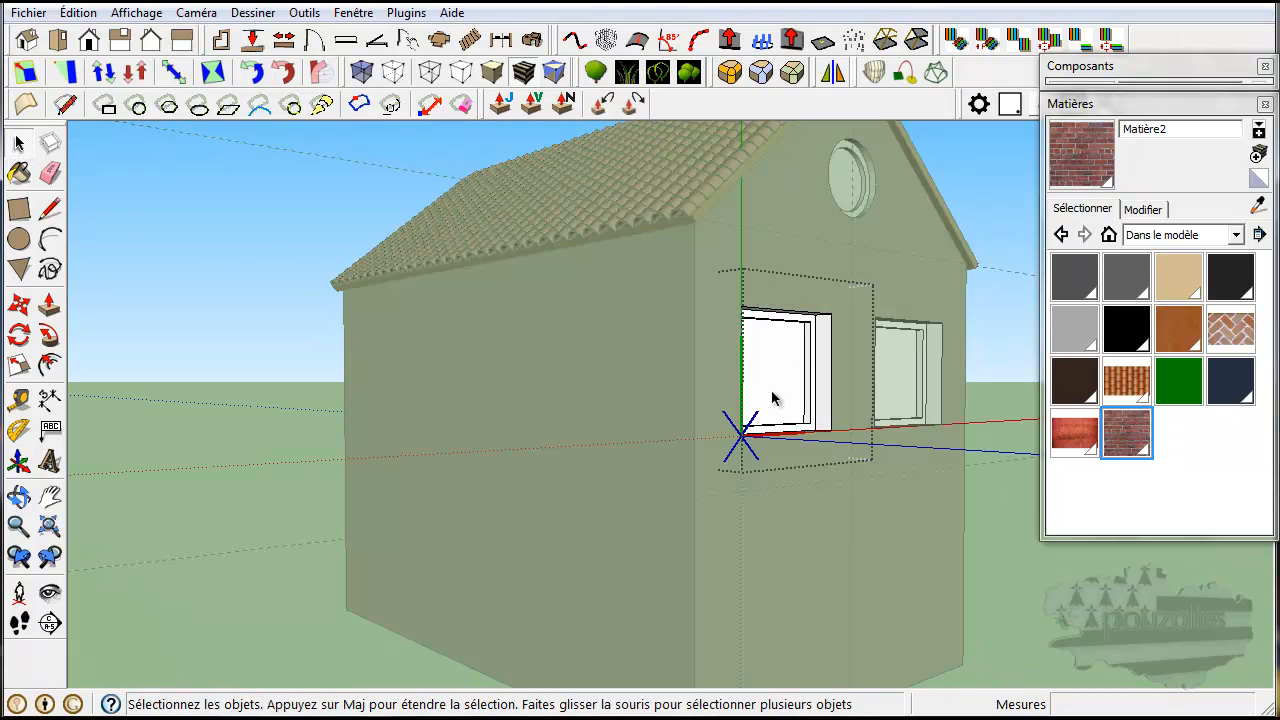
scroll(837, 388, "up", 3)
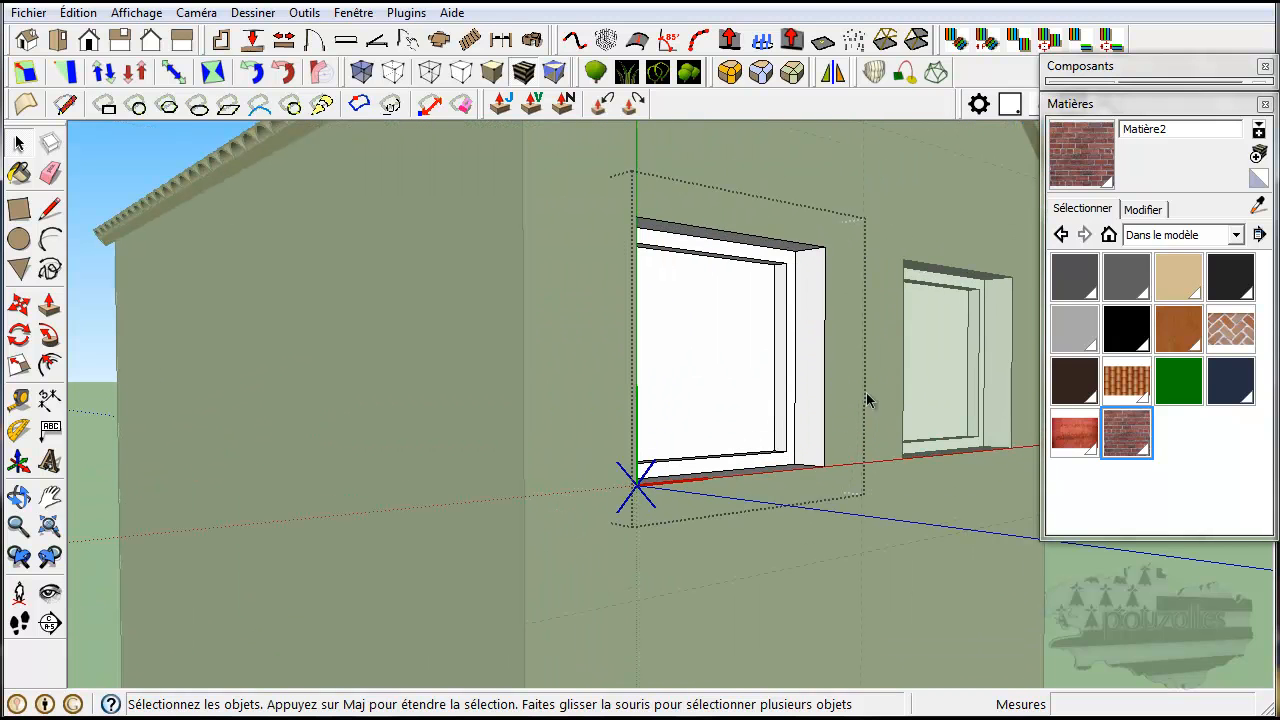
left_click(1126, 440)
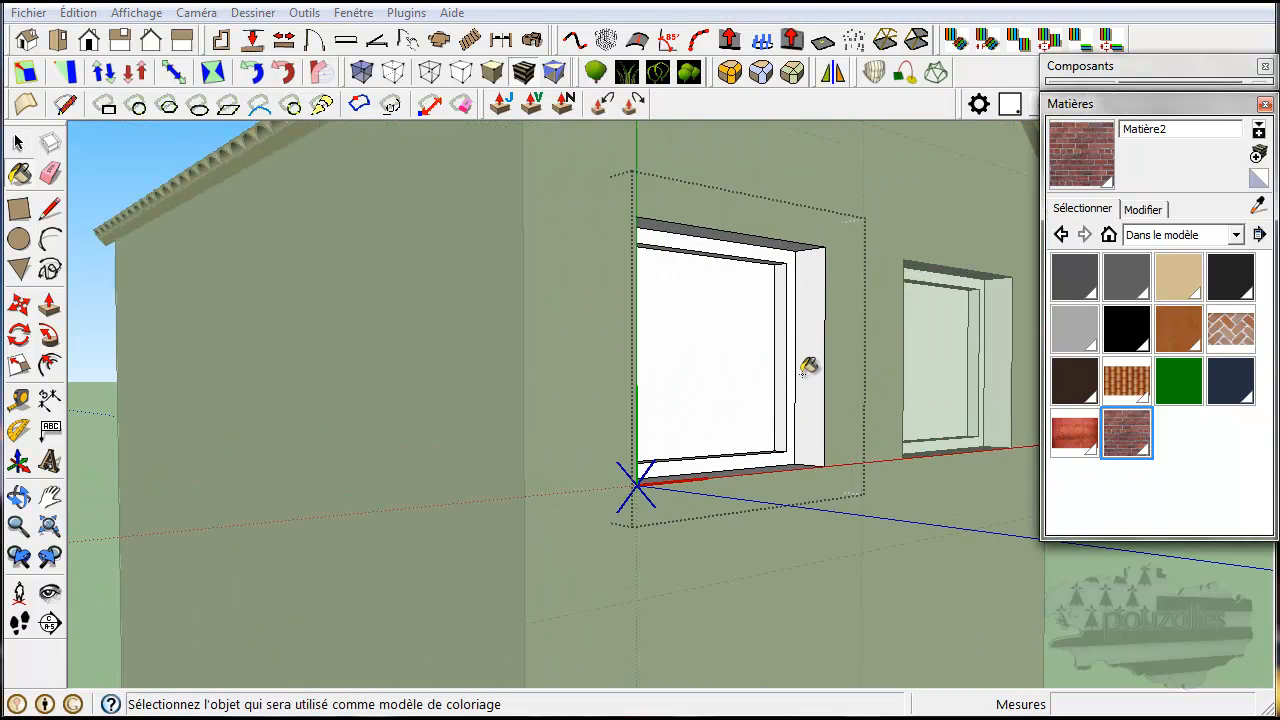
left_click(813, 372)
mouse_move(813, 372)
middle_mouse_down()
mouse_move(811, 386)
mouse_move(580, 394)
middle_mouse_up()
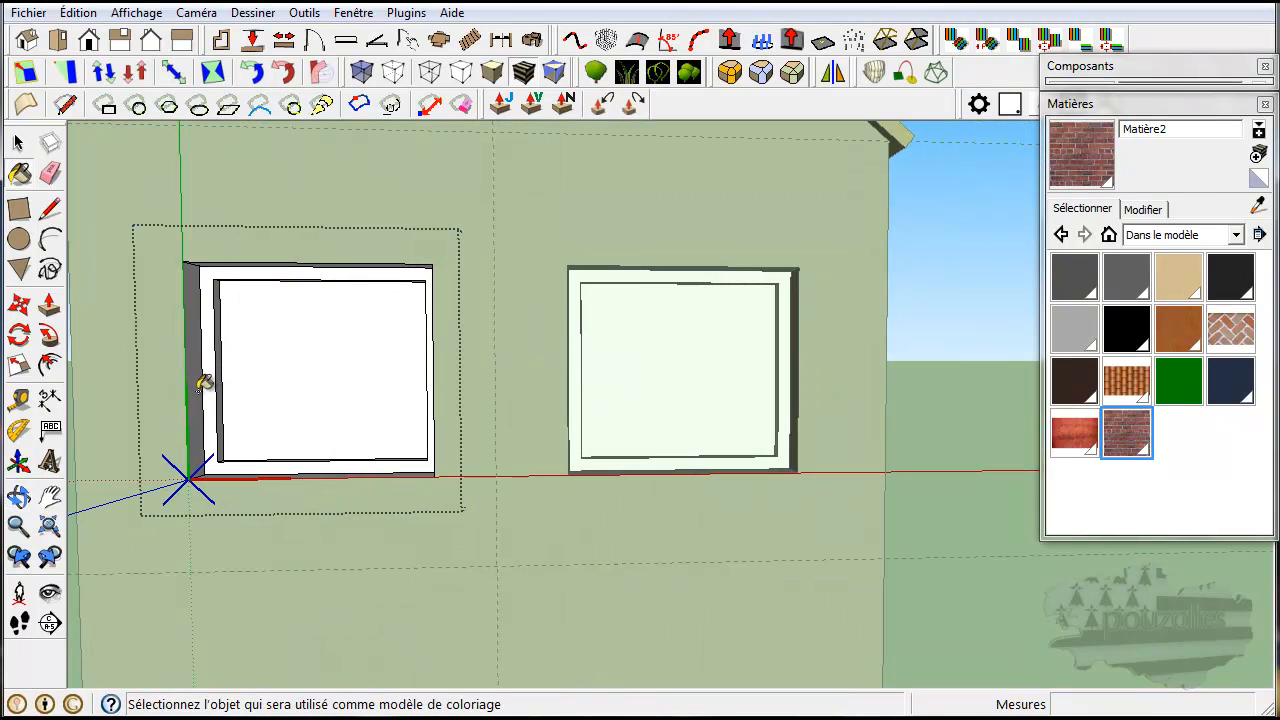
left_click(203, 383)
middle_click_drag(243, 406, 414, 412)
Make the brick texture unique on each of the window's two side reveals, and close the component.
left_click(18, 143)
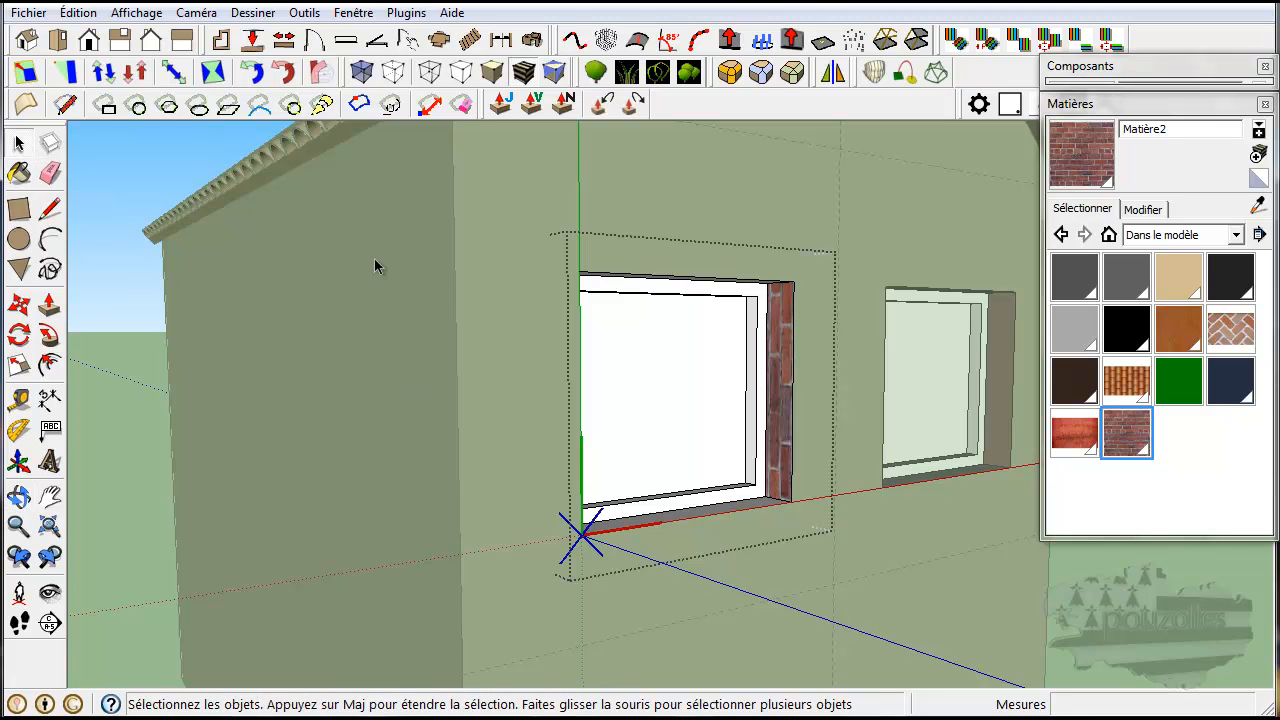
right_click(781, 364)
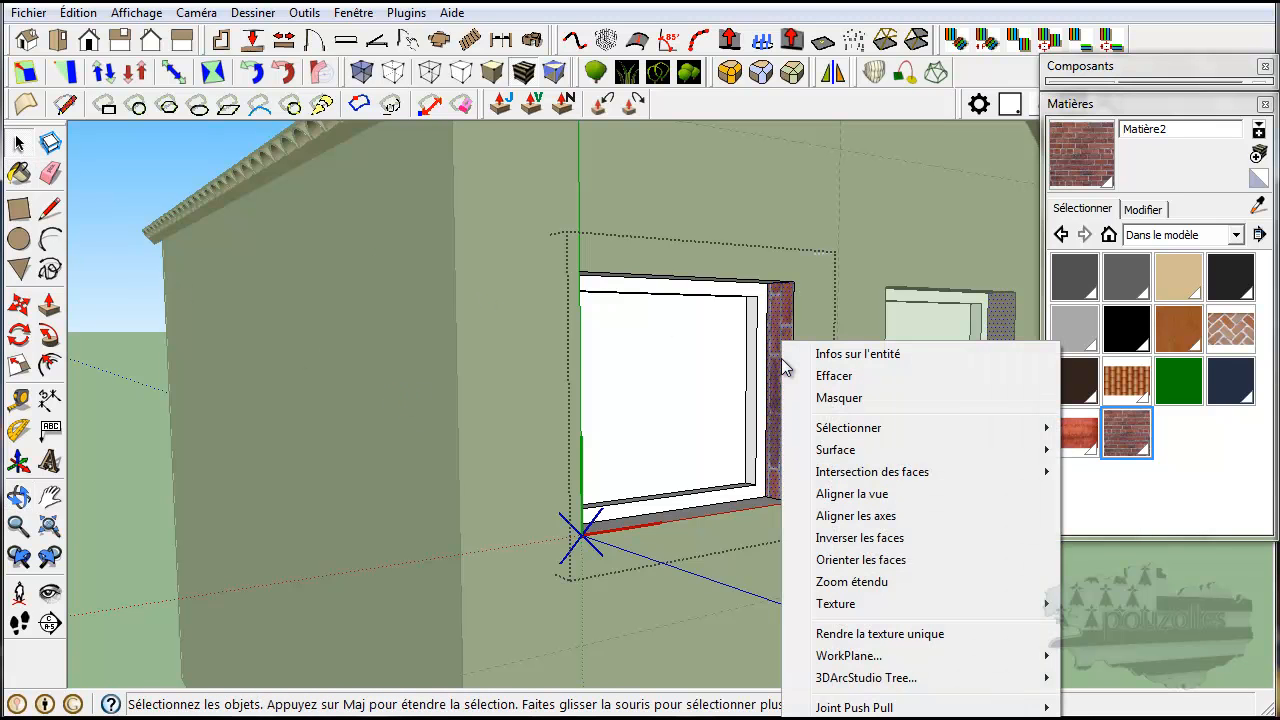
left_click(841, 634)
middle_click_drag(790, 437, 430, 433)
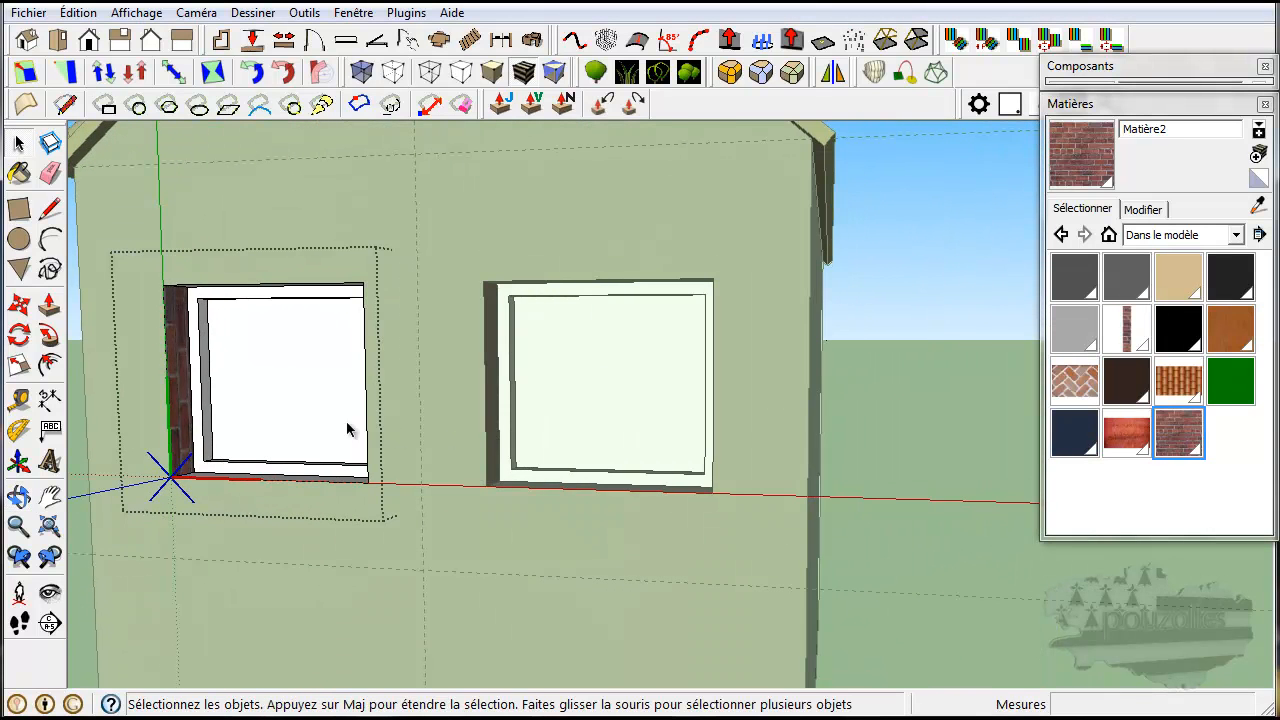
right_click(184, 380)
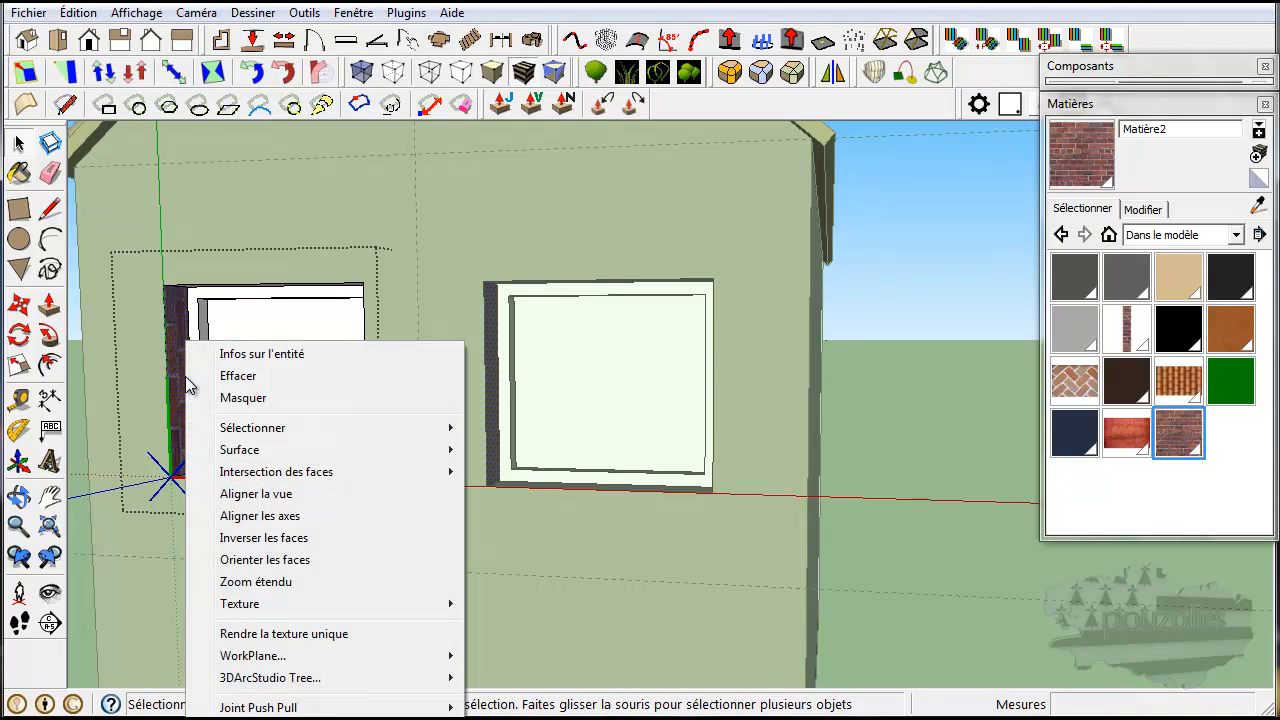
left_click(249, 634)
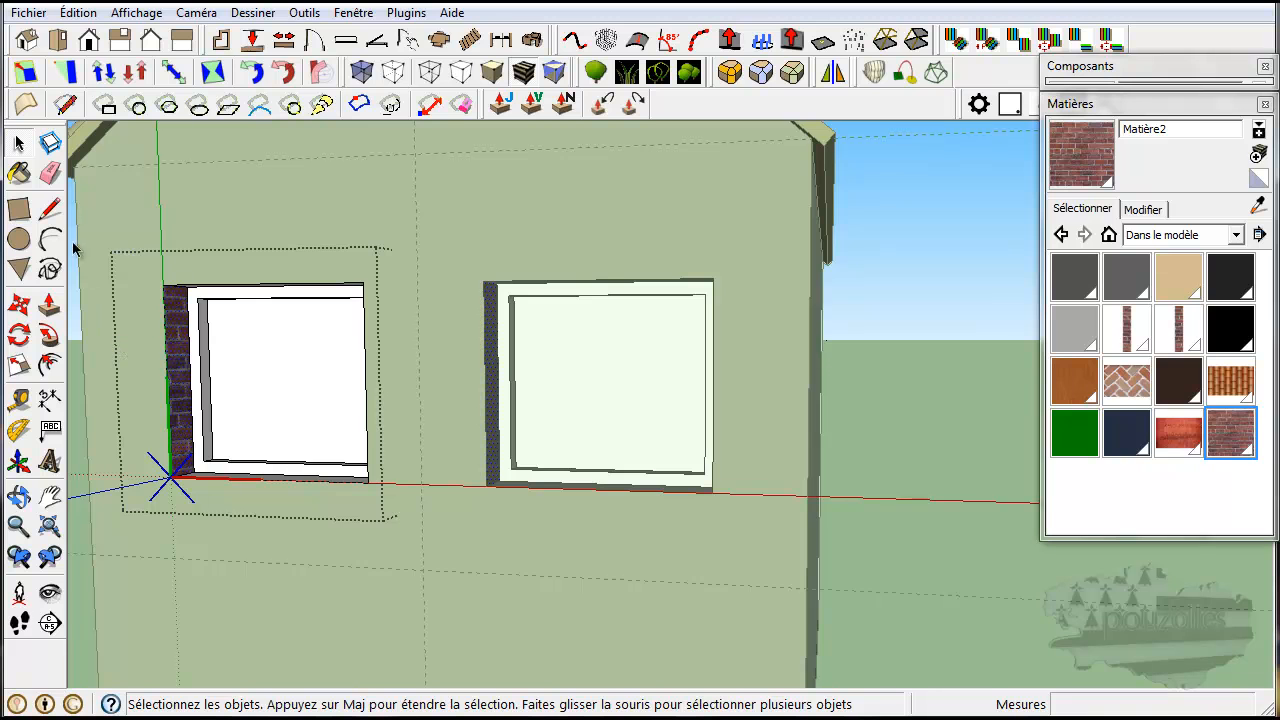
left_click(75, 306)
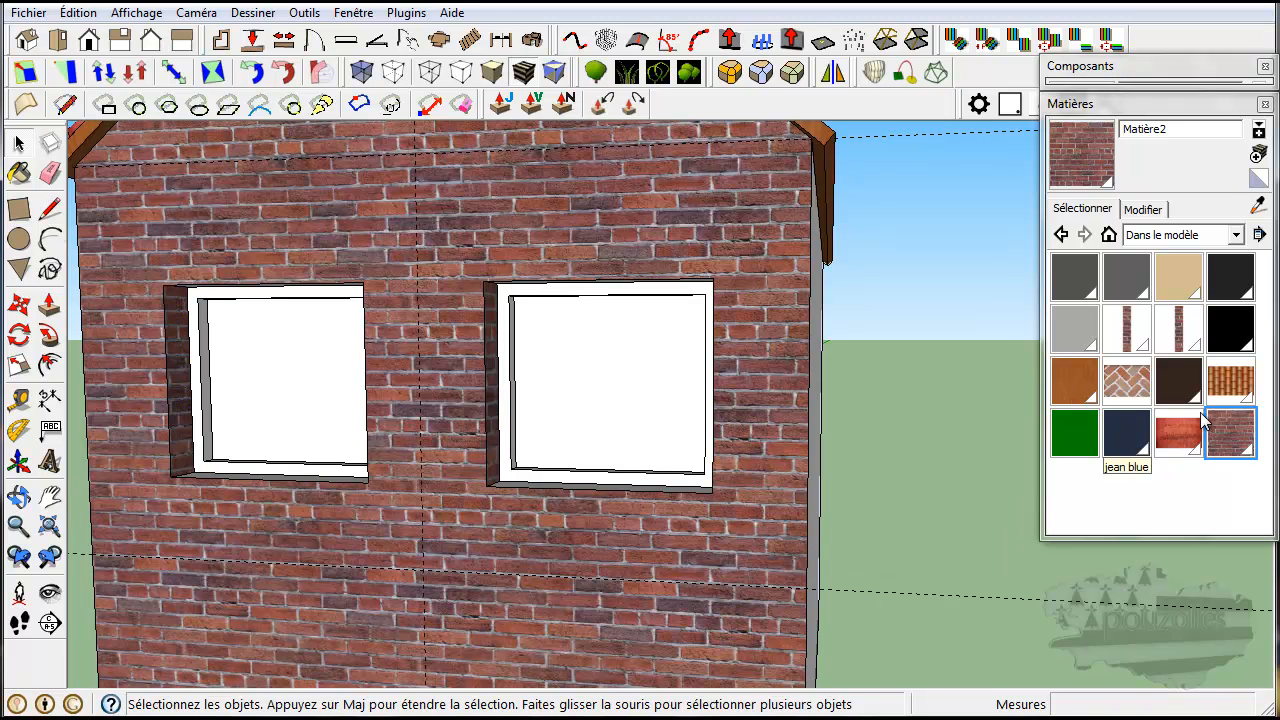
Reopen the left square window component, paint its sill and the underside of its lintel with Matière2, and close it.
double_click(249, 457)
middle_click_drag(258, 478, 305, 533)
left_click(1237, 448)
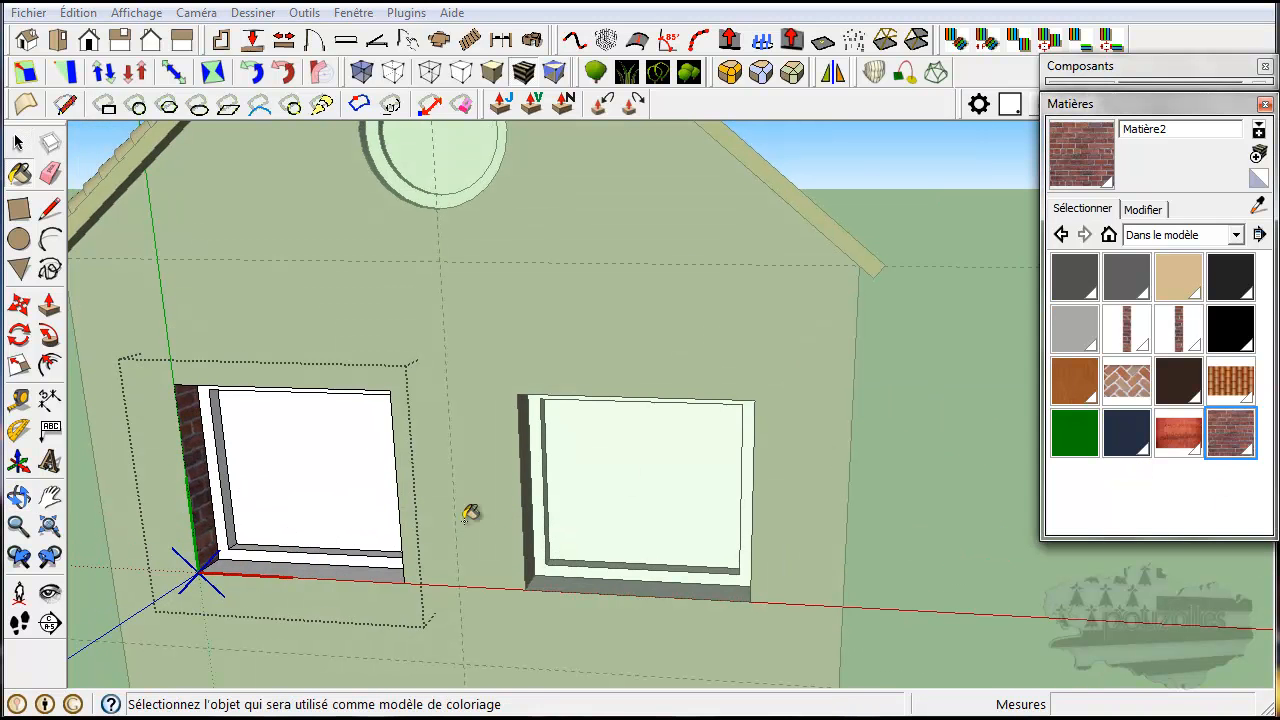
left_click(358, 568)
middle_click_drag(361, 532, 431, 251)
left_click(438, 142)
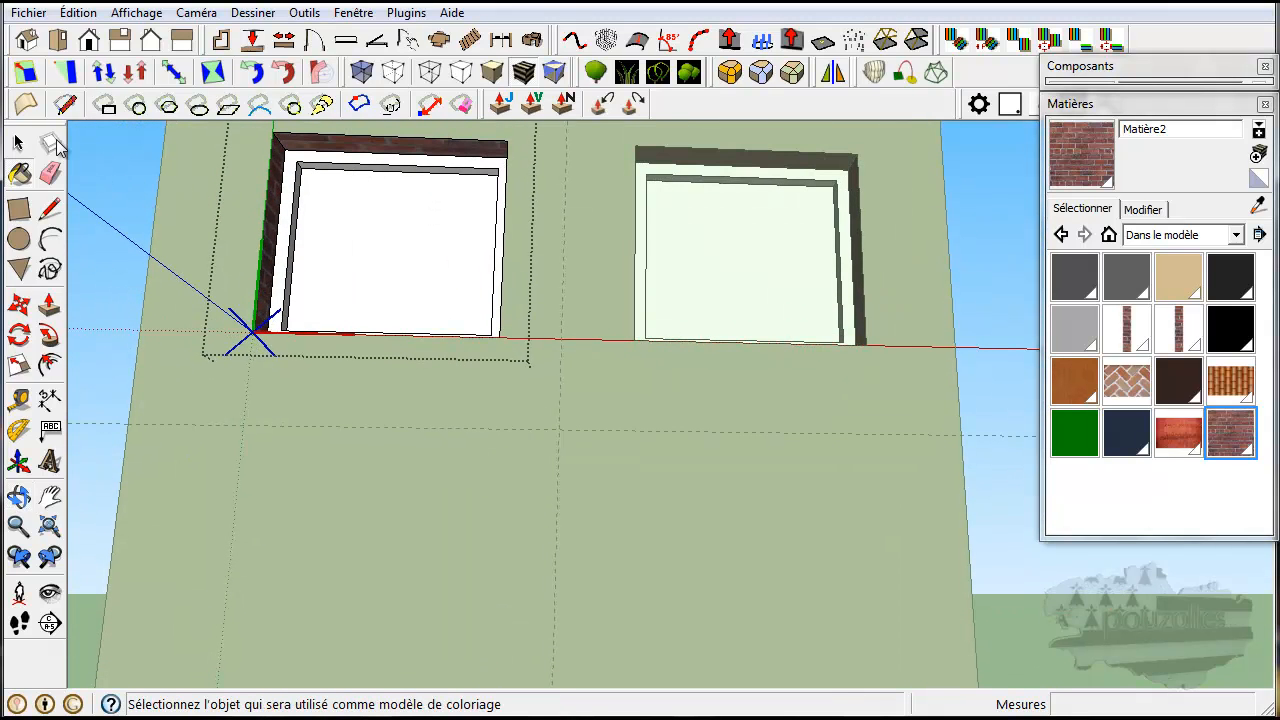
left_click(22, 146)
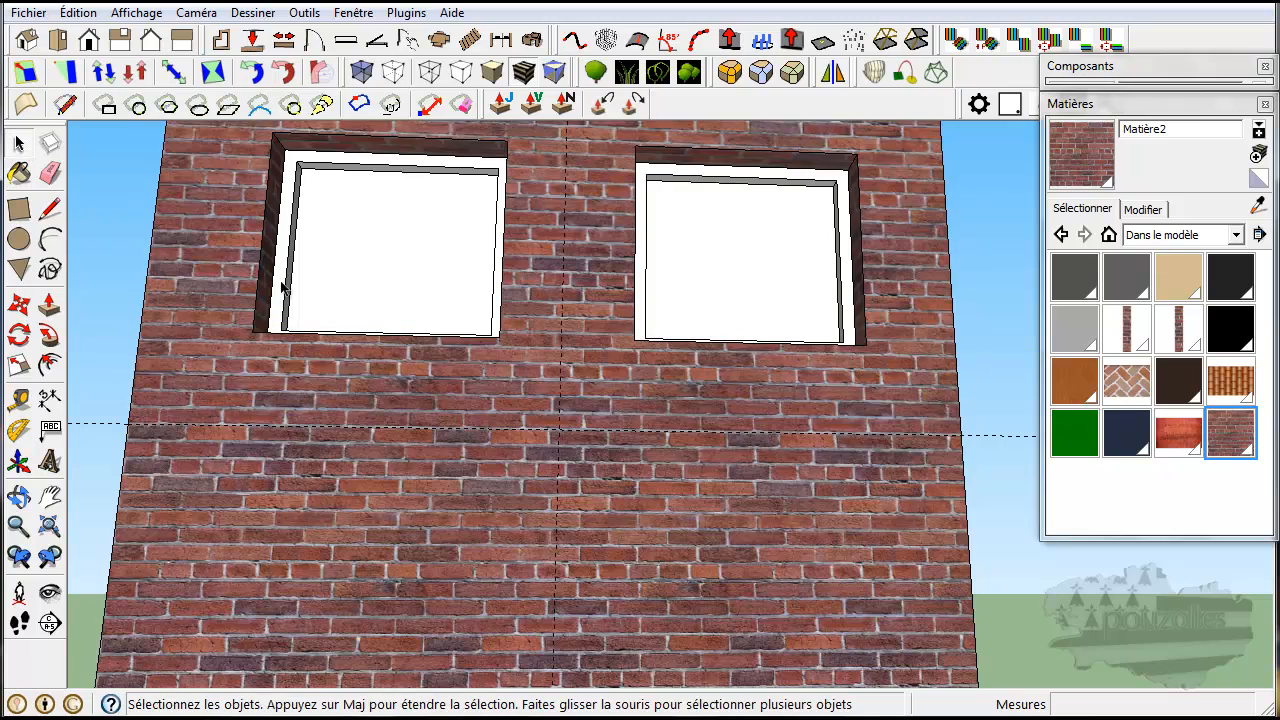
Copy the left square window straight down the gable wall by about 2.51 m.
mouse_move(446, 287)
middle_mouse_down()
mouse_move(490, 274)
mouse_move(421, 407)
middle_mouse_up()
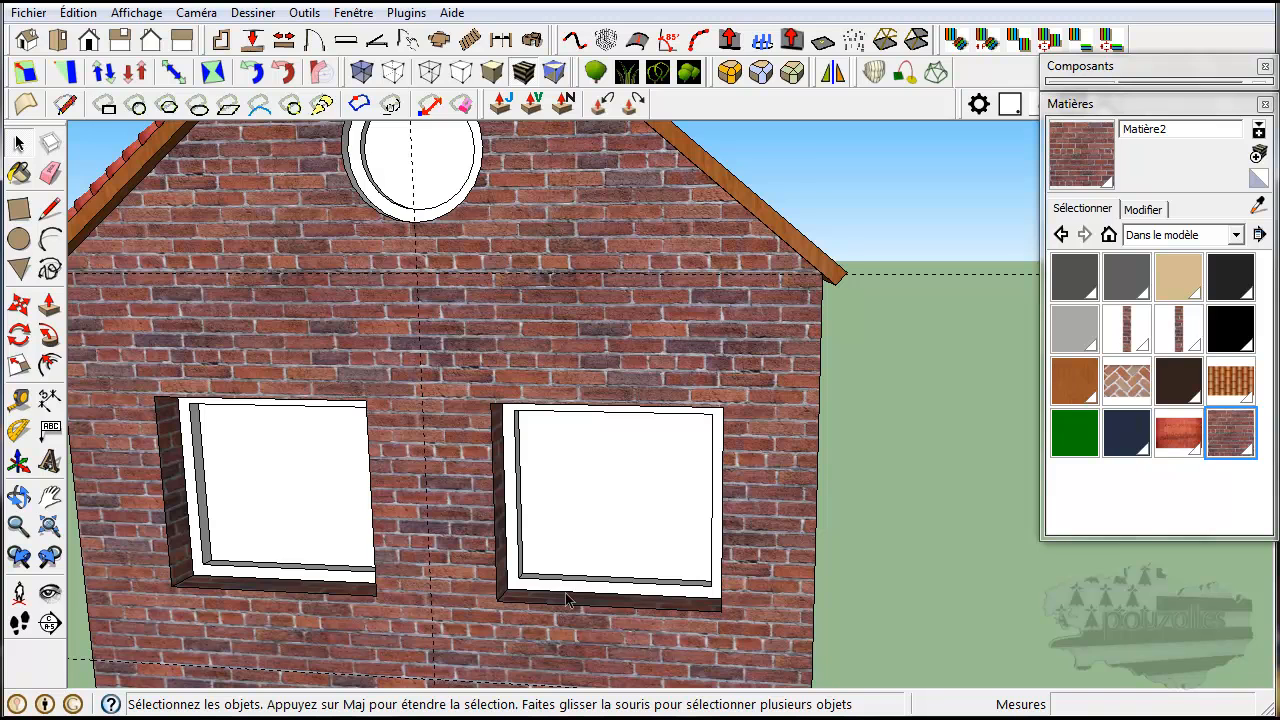
middle_click_drag(550, 458, 603, 381)
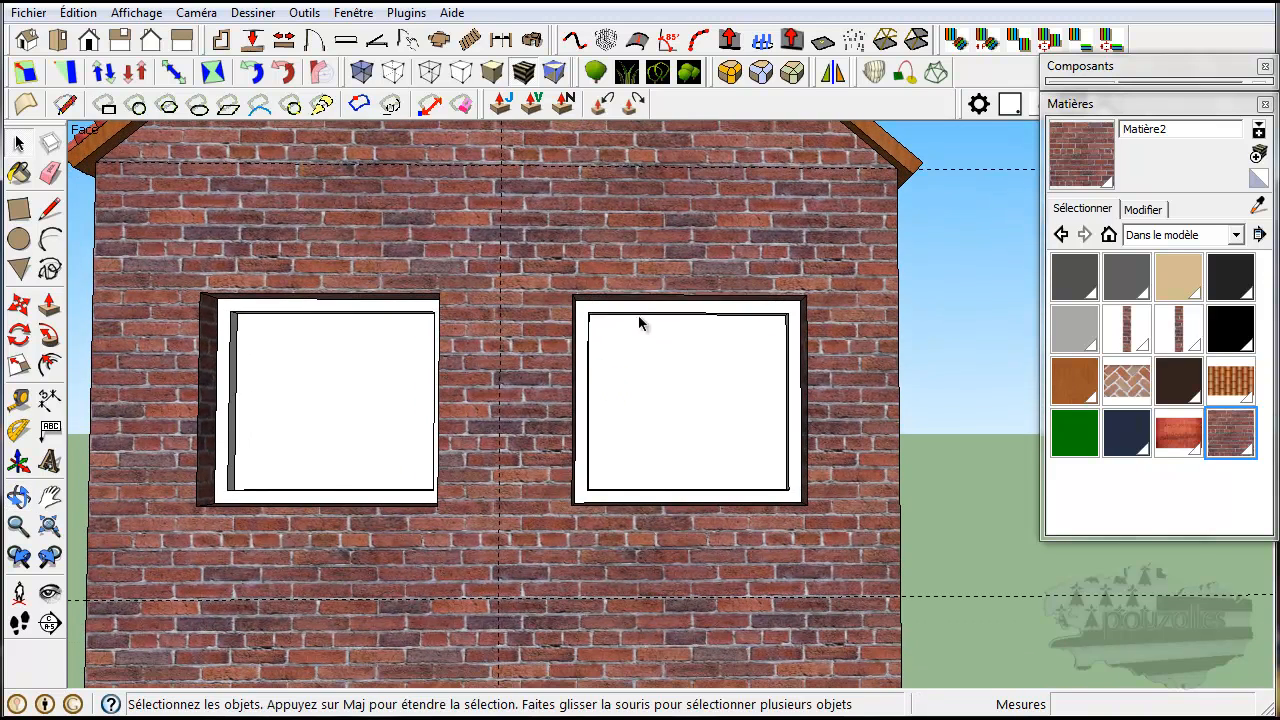
scroll(548, 391, "down", 5)
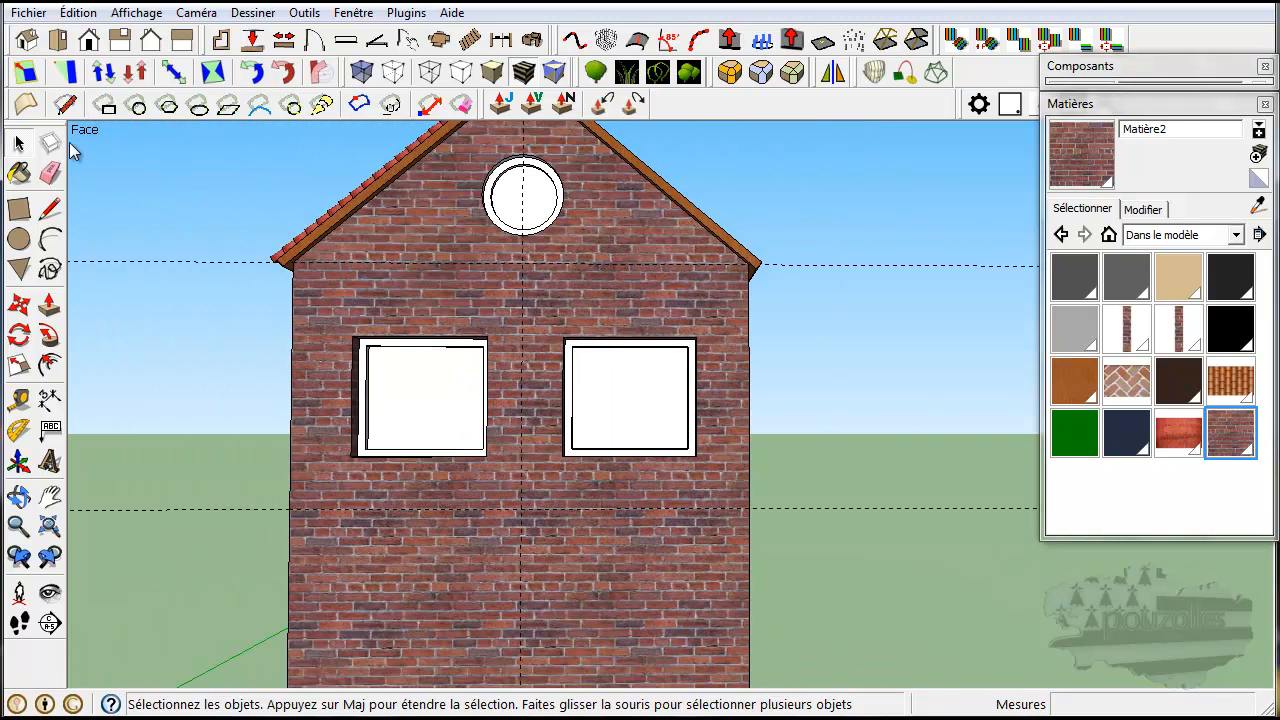
left_click(364, 451)
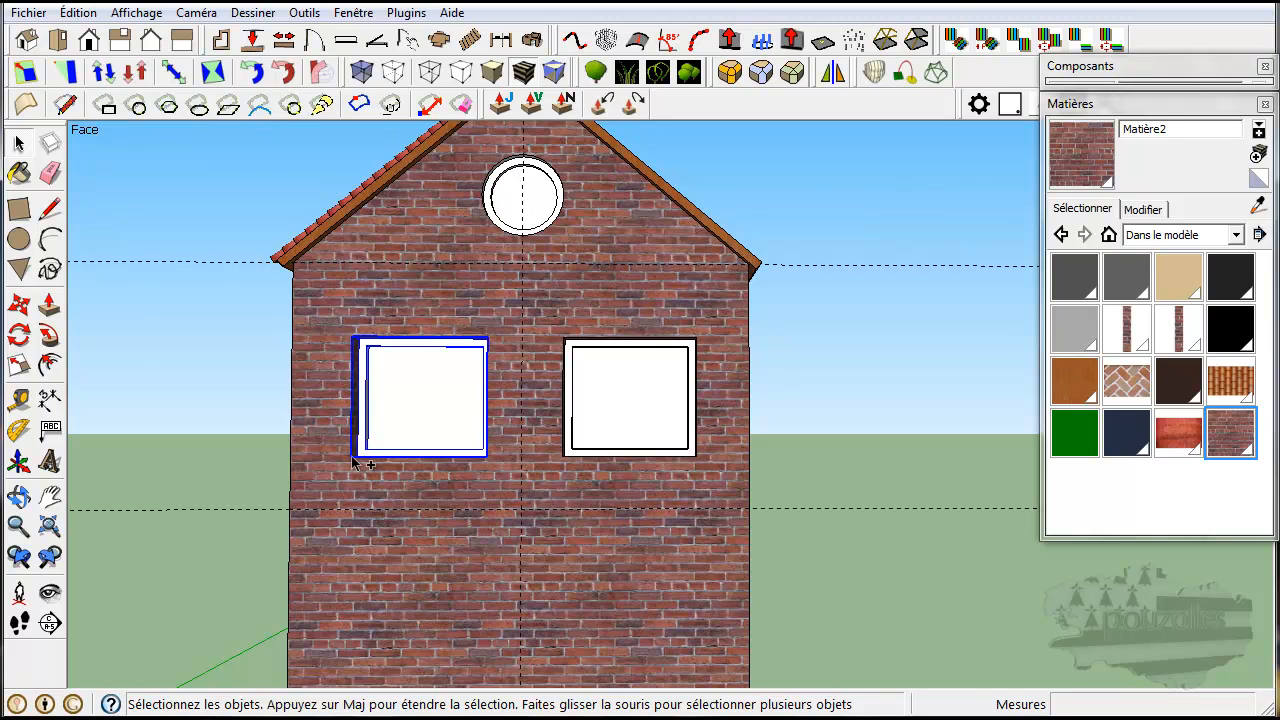
key("m")
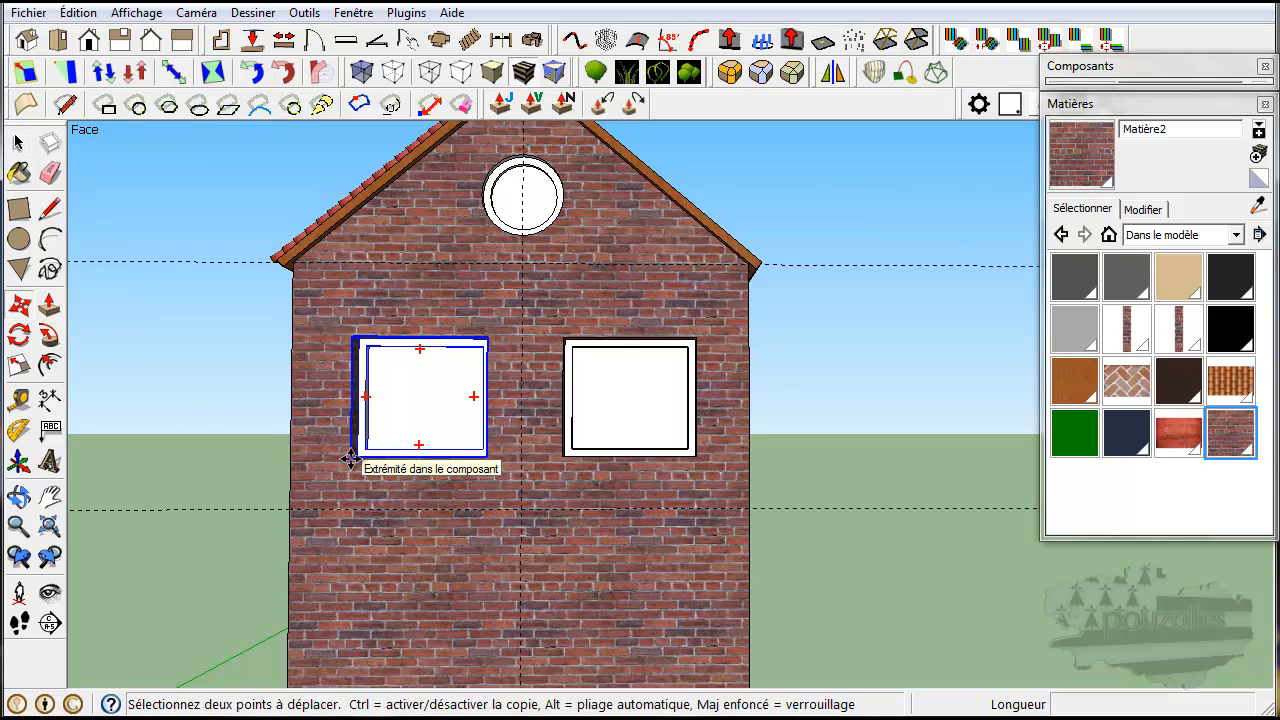
key("ctrl")
left_click(350, 457)
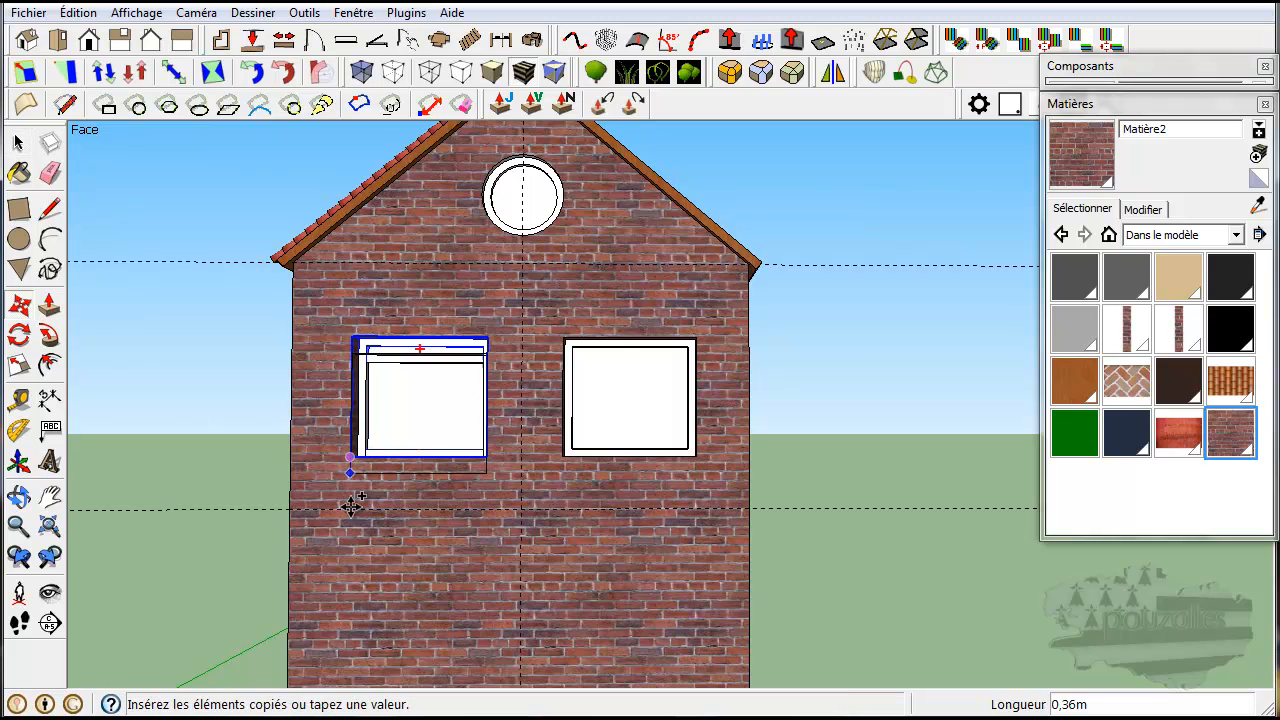
left_click(351, 680)
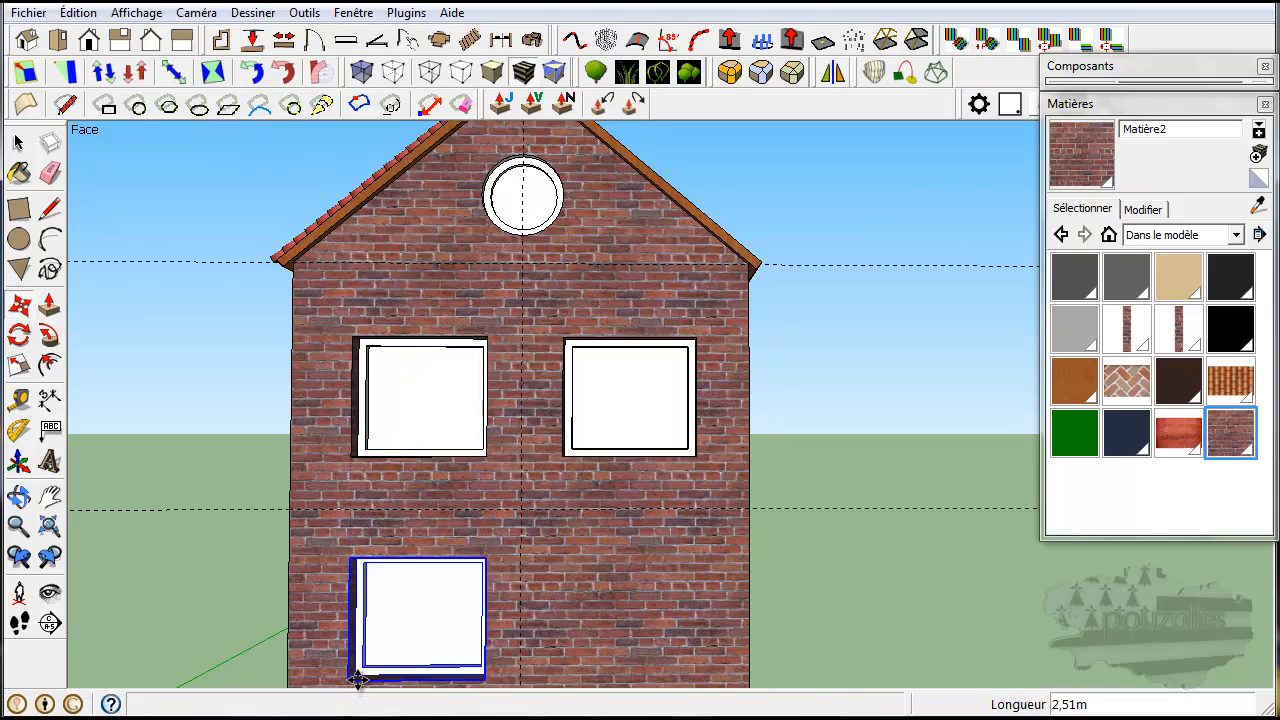
Move the copied lower window up by about 0.03 m to line its reveal bricks up with the wall's brick courses.
scroll(409, 655, "up", 6)
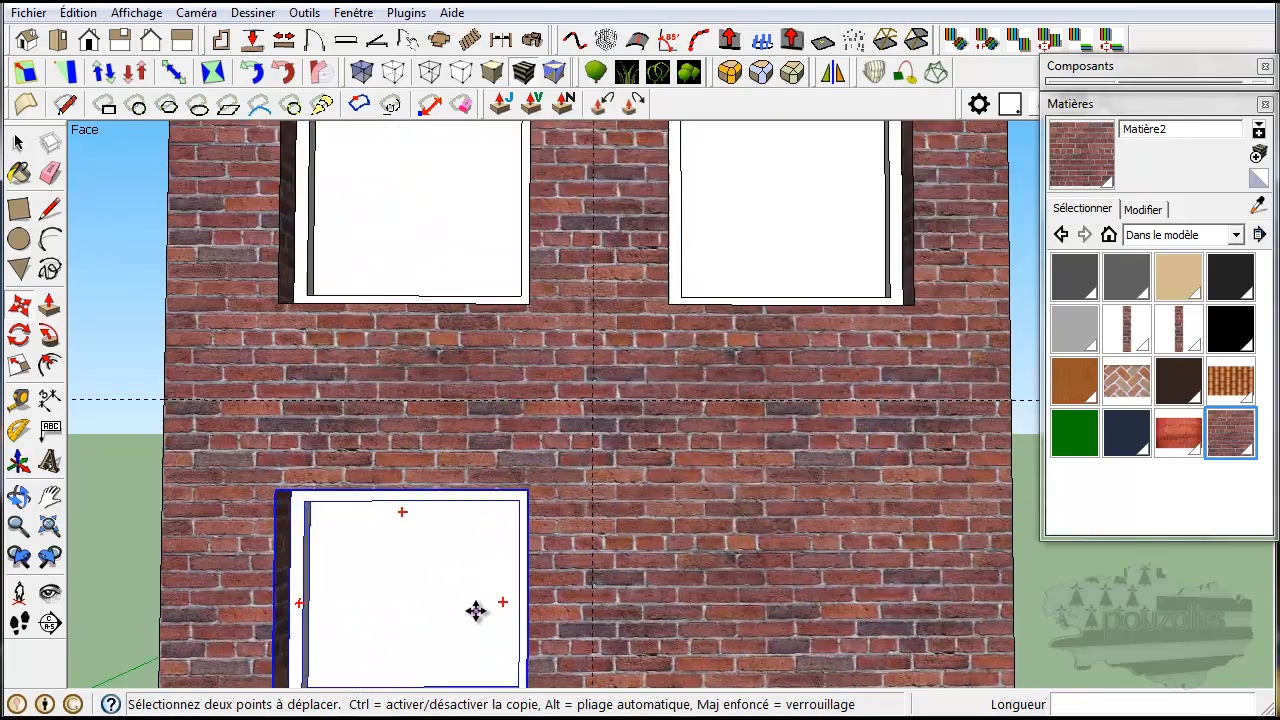
middle_click_drag(529, 594, 706, 543)
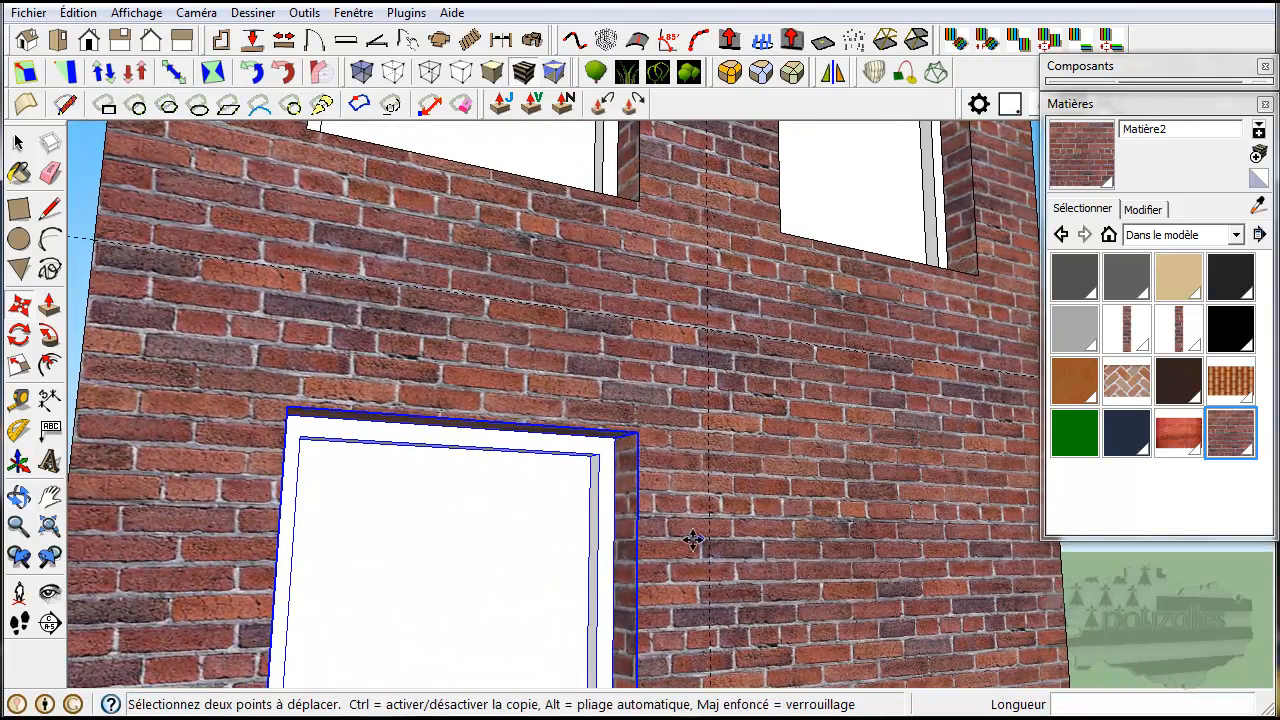
scroll(637, 565, "up", 3)
scroll(637, 565, "up", 3)
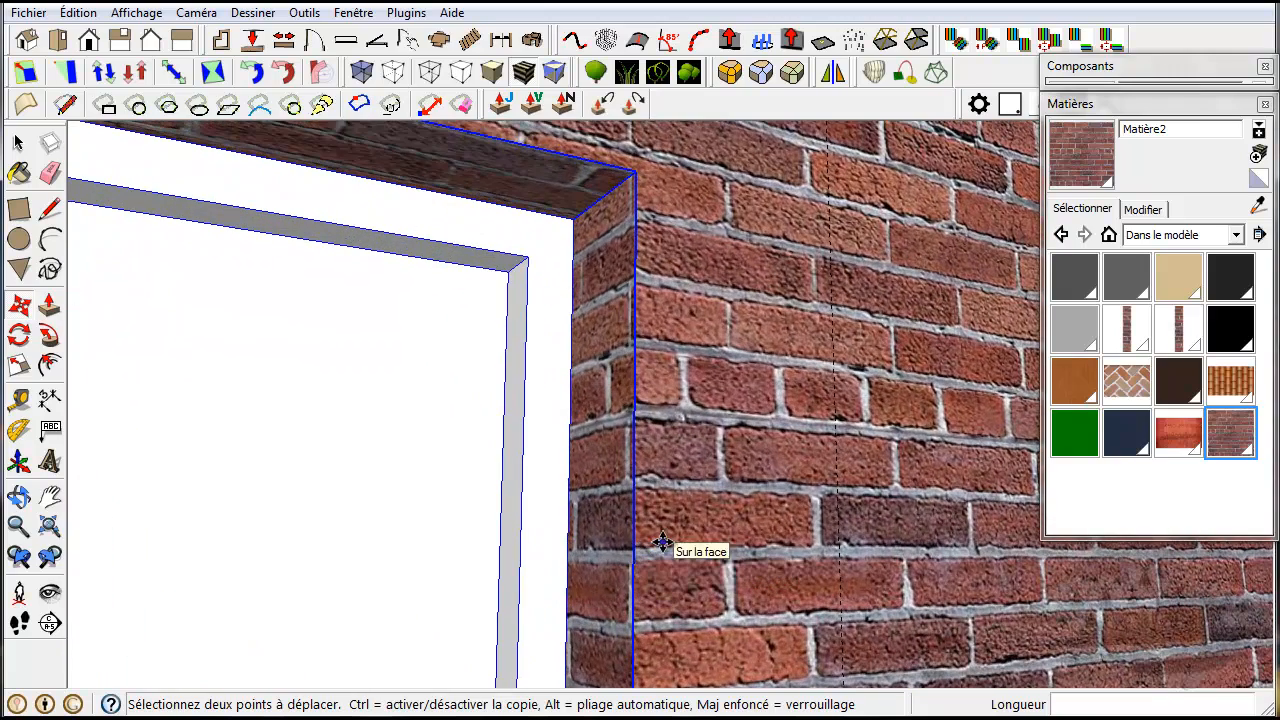
left_click(632, 172)
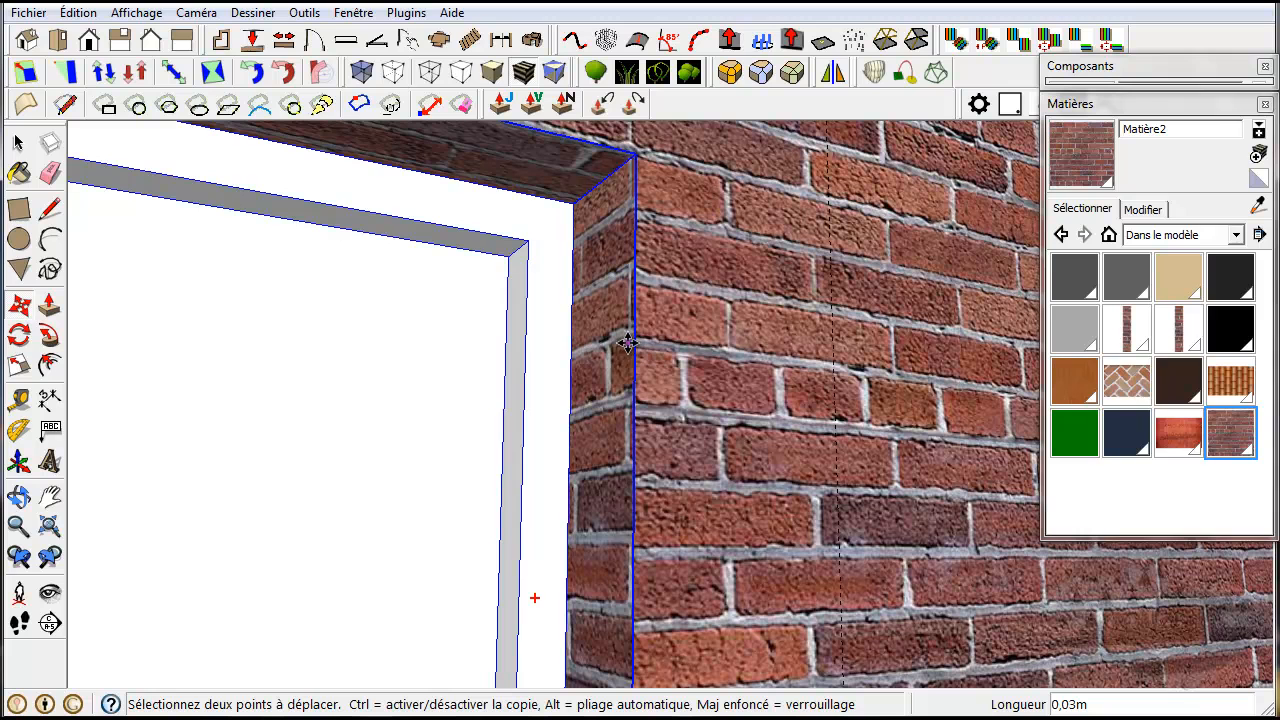
Explode the copied lower window component into separate faces and edges.
left_click(18, 145)
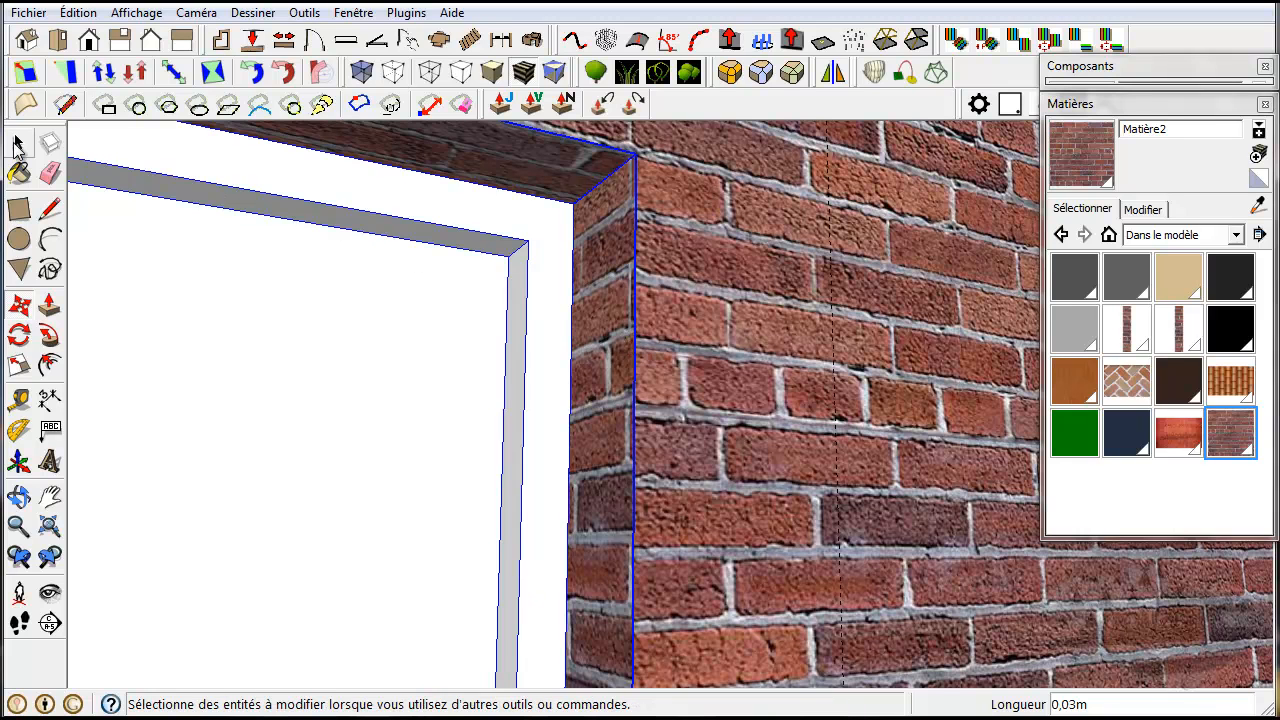
left_click(18, 145)
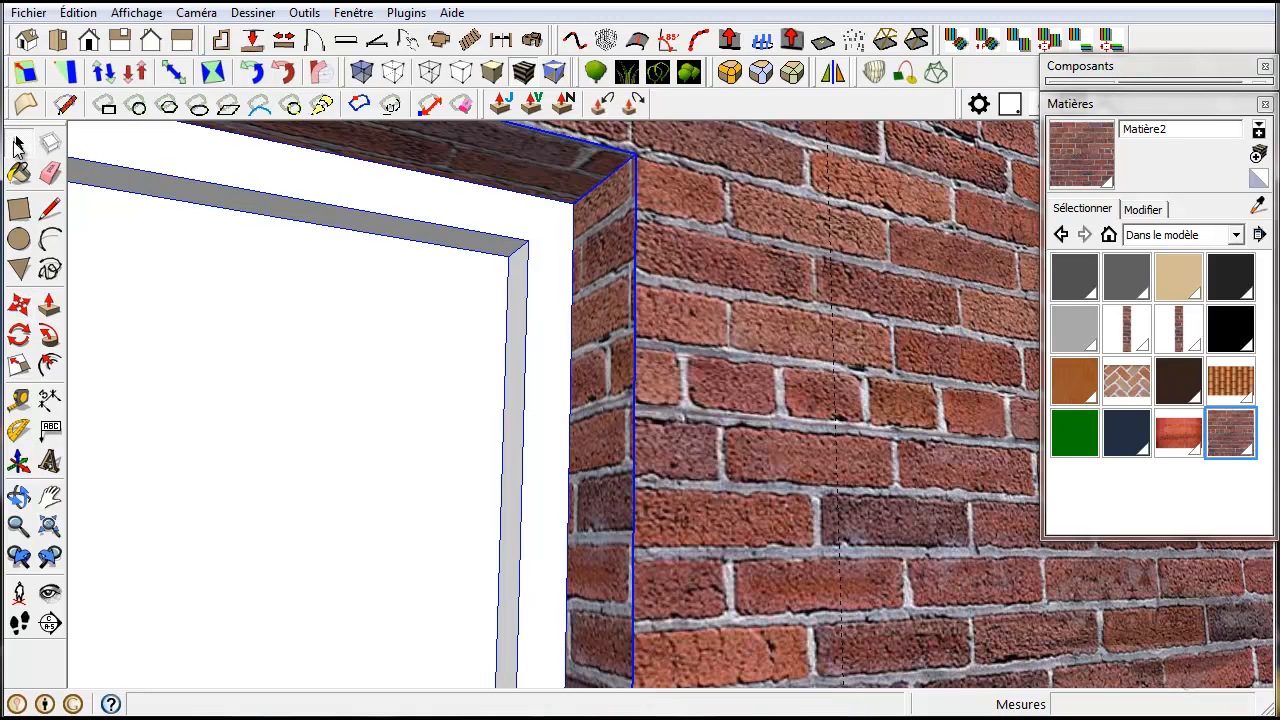
right_click(403, 201)
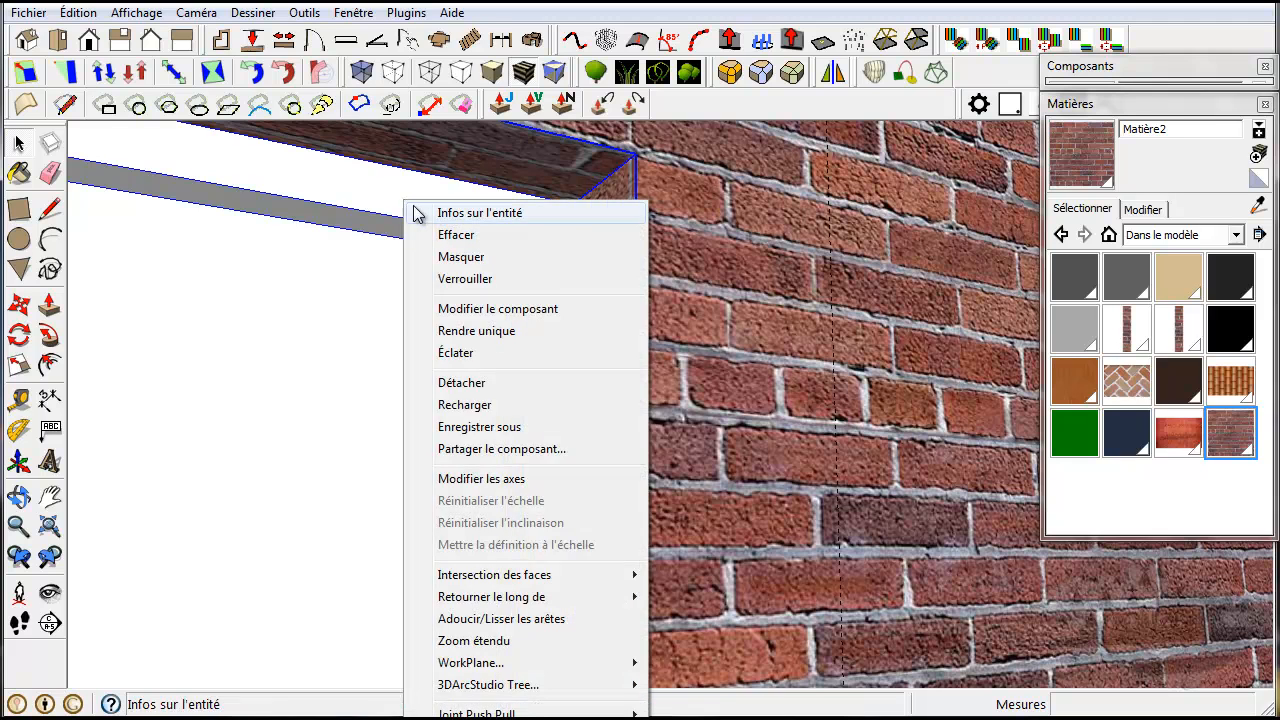
left_click(474, 355)
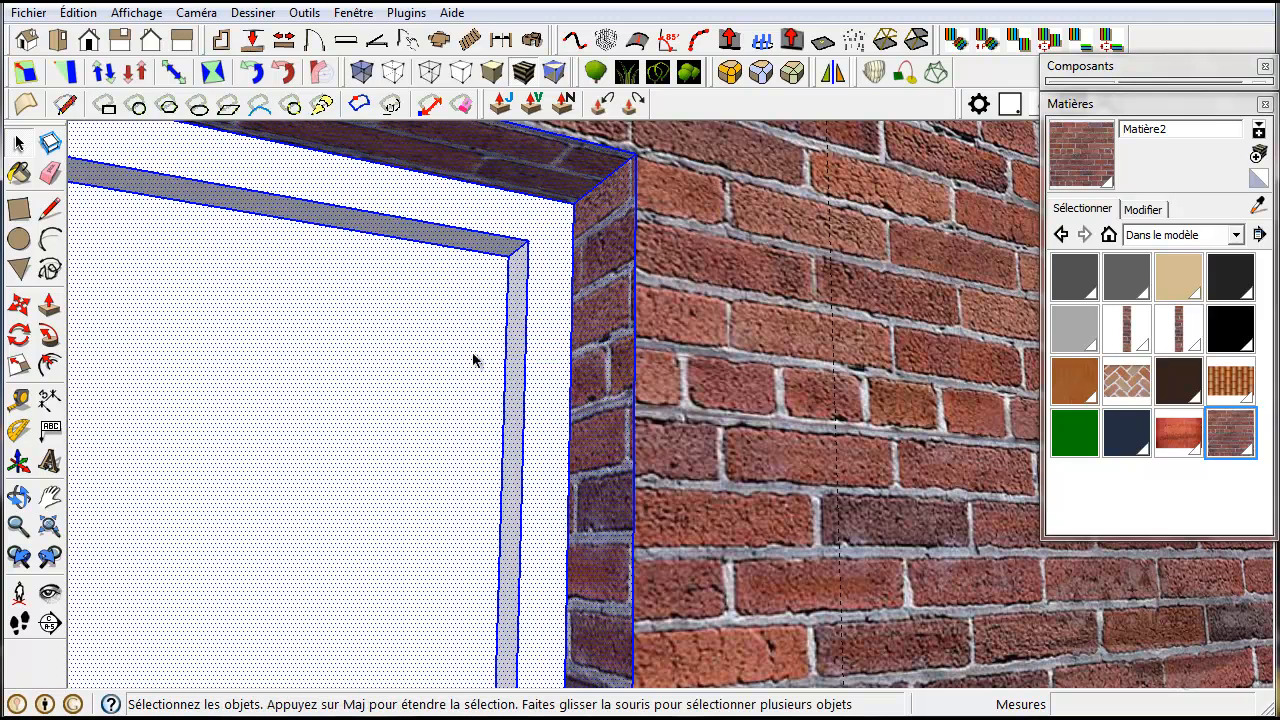
Repaint both side reveals of the exploded lower window with the Matière2 brick material.
left_click(618, 381)
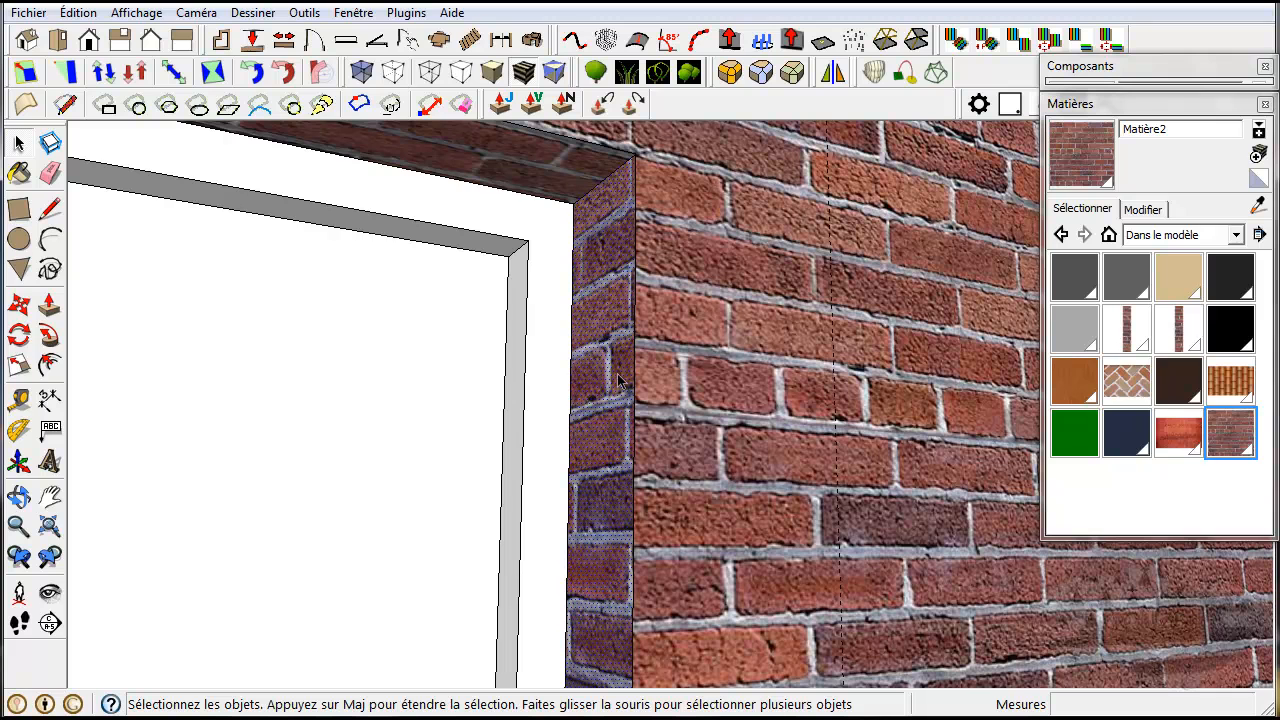
left_click(1229, 430)
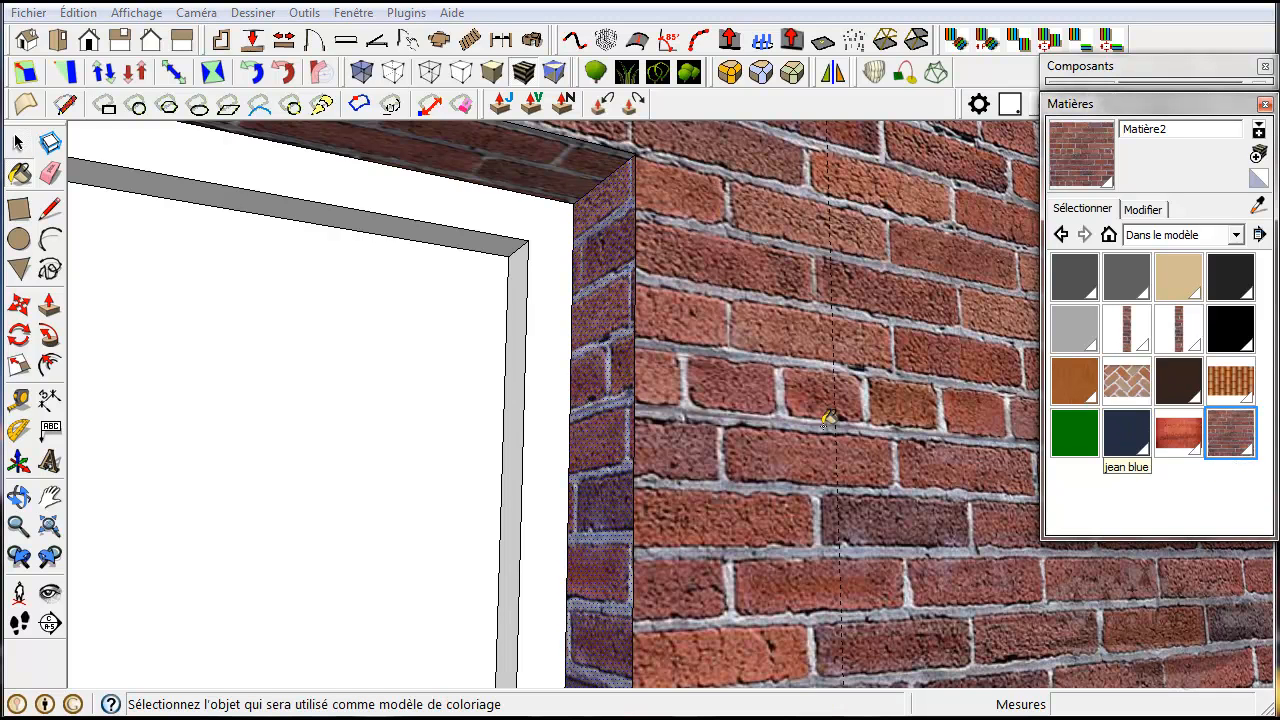
left_click(596, 398)
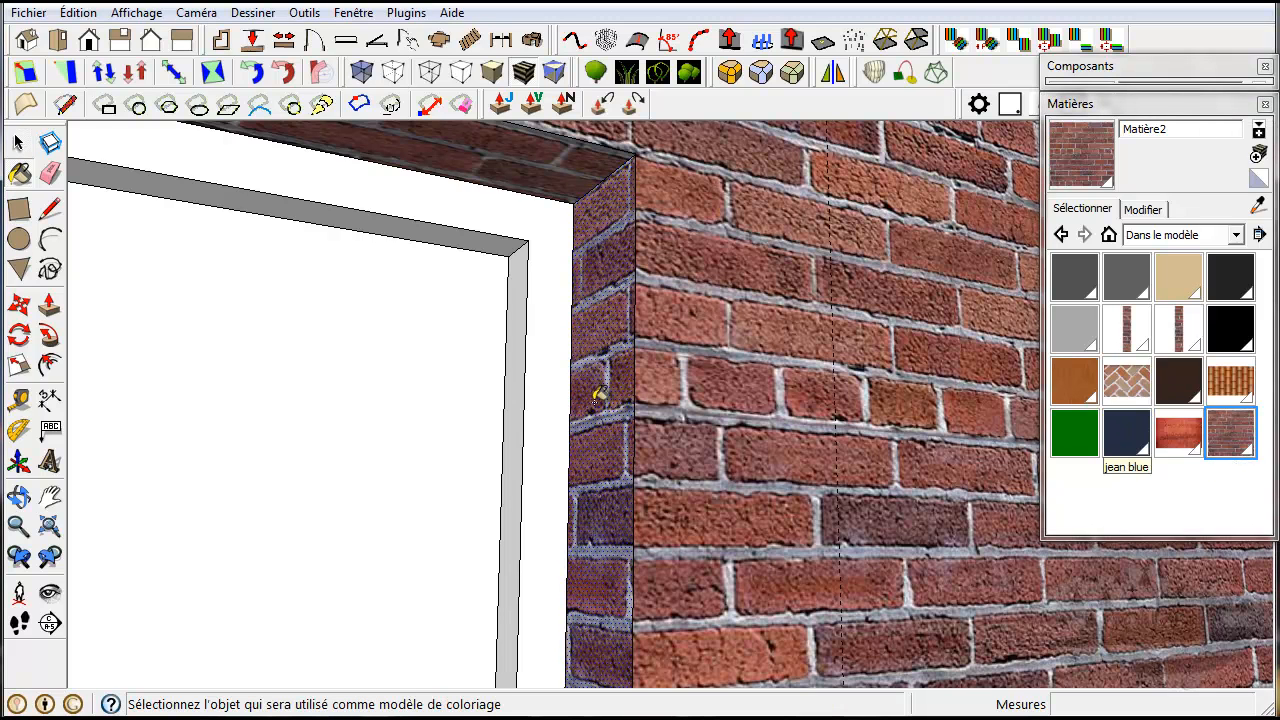
scroll(598, 395, "down", 5)
scroll(443, 460, "down", 1)
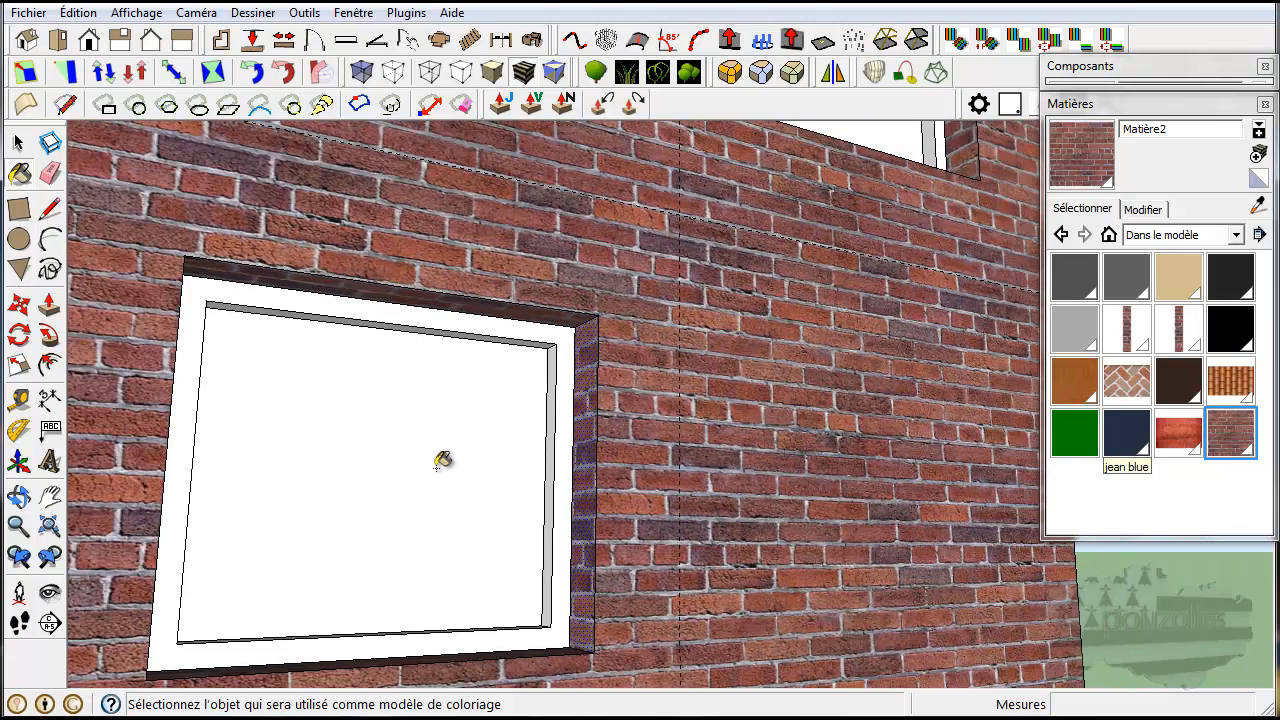
mouse_move(434, 466)
middle_mouse_down()
mouse_move(354, 471)
mouse_move(766, 459)
mouse_move(594, 474)
mouse_move(434, 463)
mouse_move(449, 449)
middle_mouse_up()
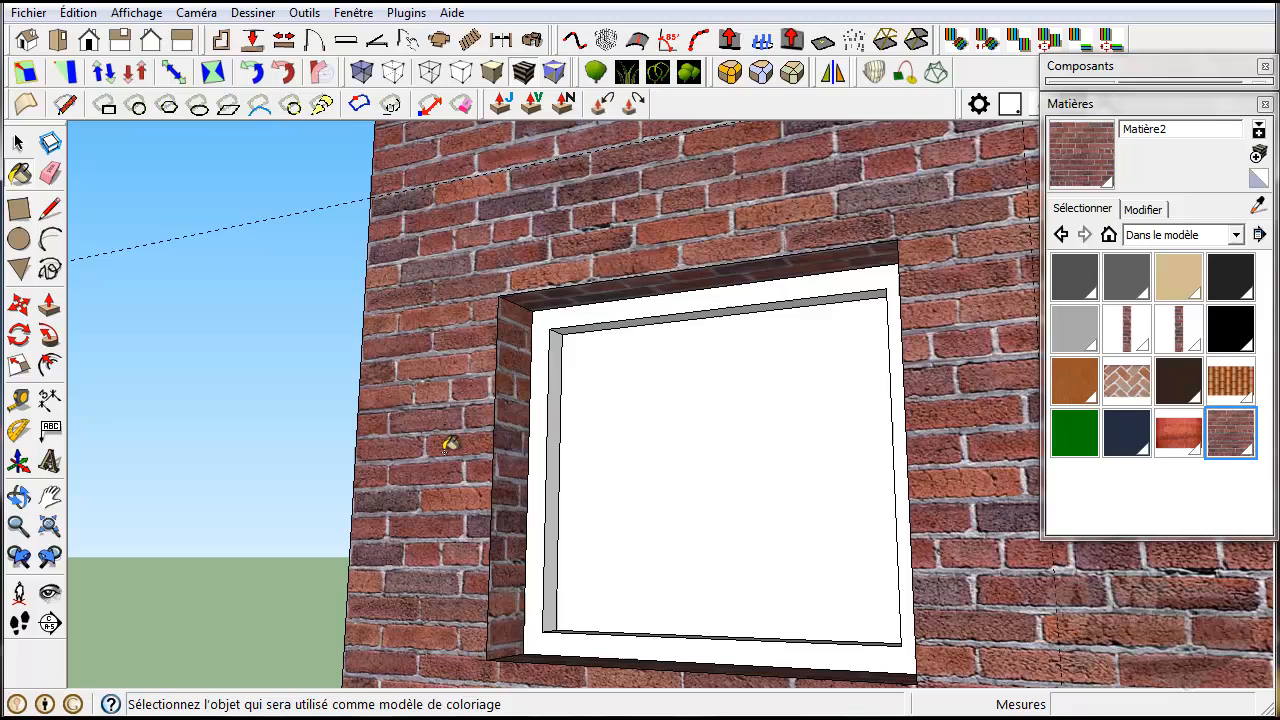
left_click(510, 430)
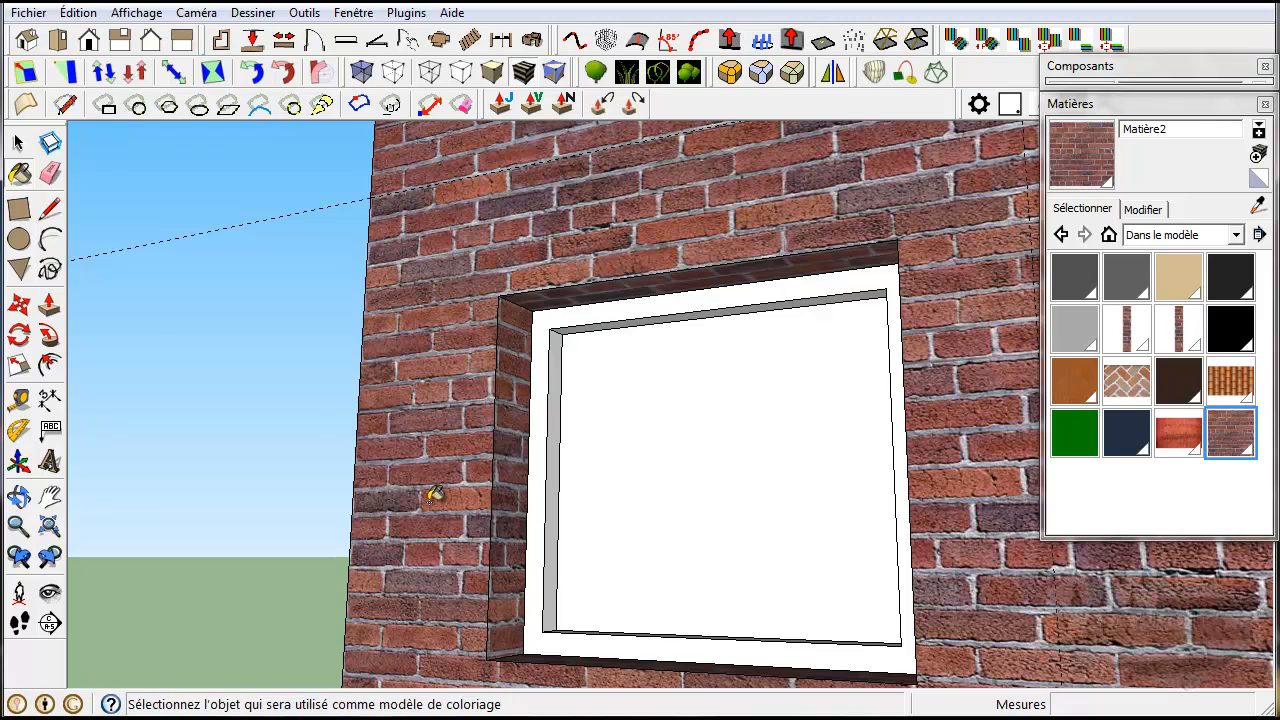
scroll(435, 495, "down", 3)
middle_click_drag(563, 500, 543, 528)
scroll(536, 551, "down", 3)
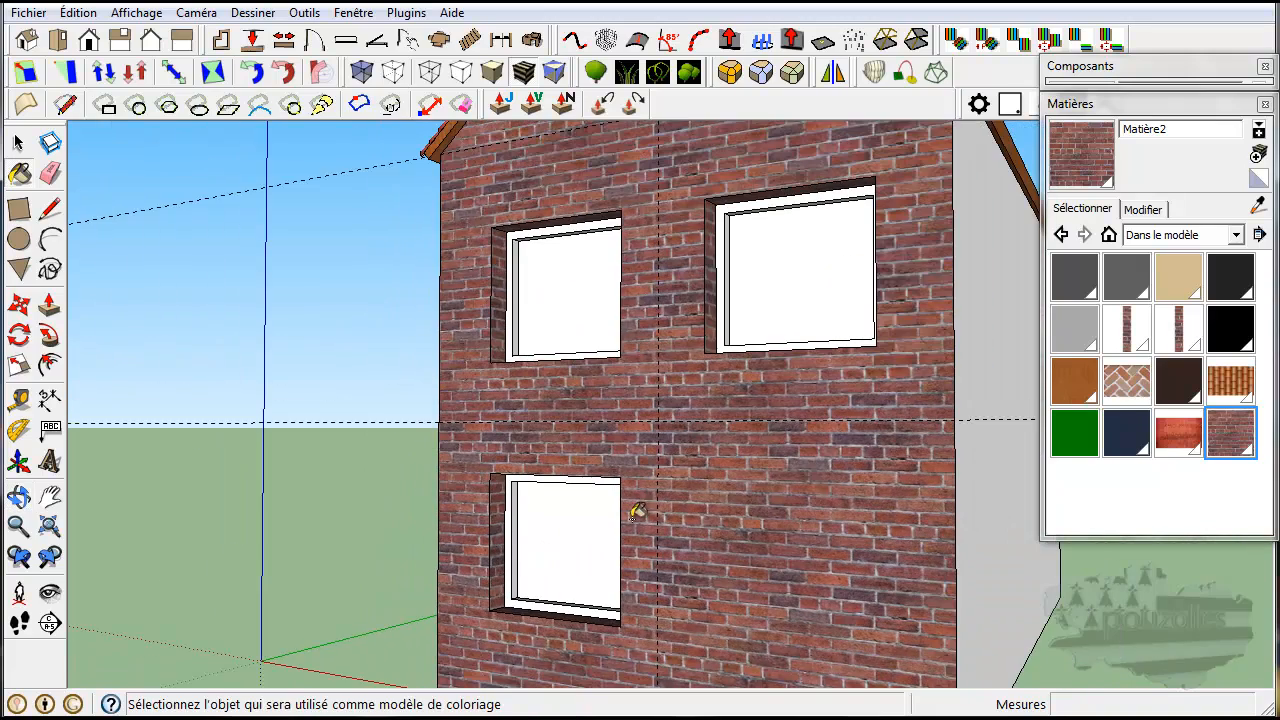
Create a new material from the crepi_blanc_stucco texture image and paint the house's long side wall with it.
mouse_move(708, 482)
middle_mouse_down()
mouse_move(886, 500)
mouse_move(480, 500)
mouse_move(717, 506)
mouse_move(726, 487)
middle_mouse_up()
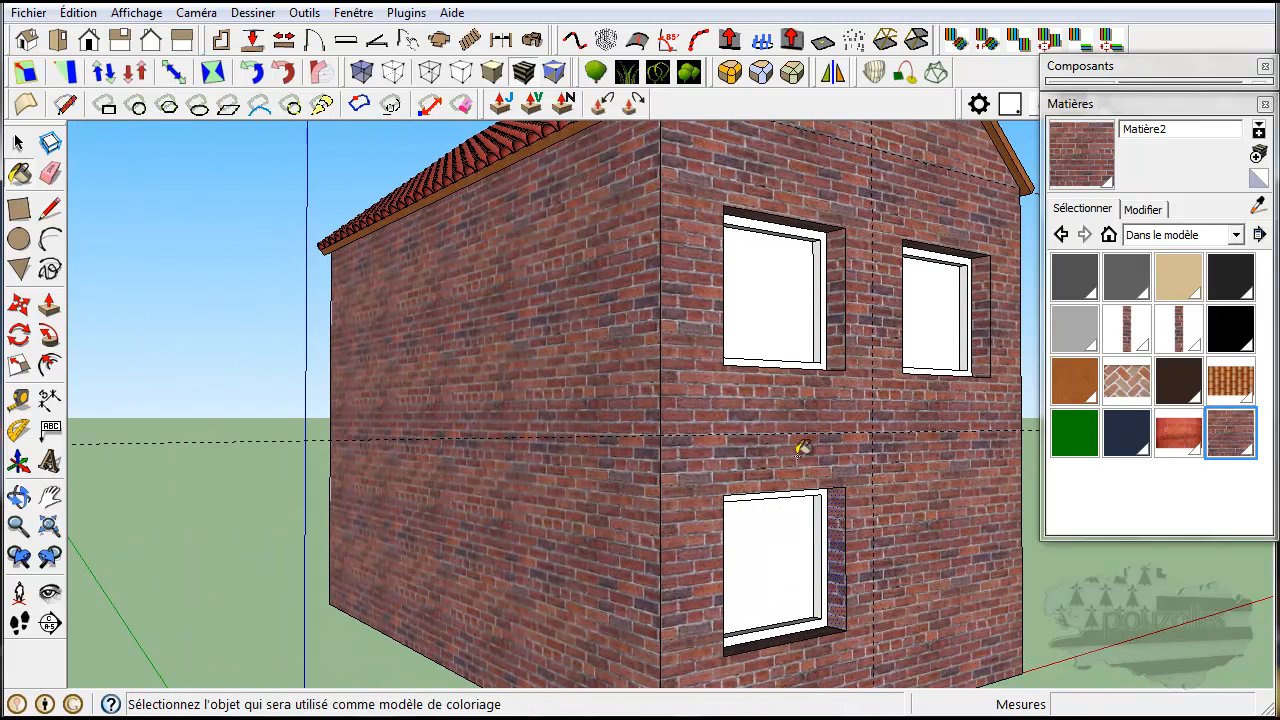
left_click(1259, 154)
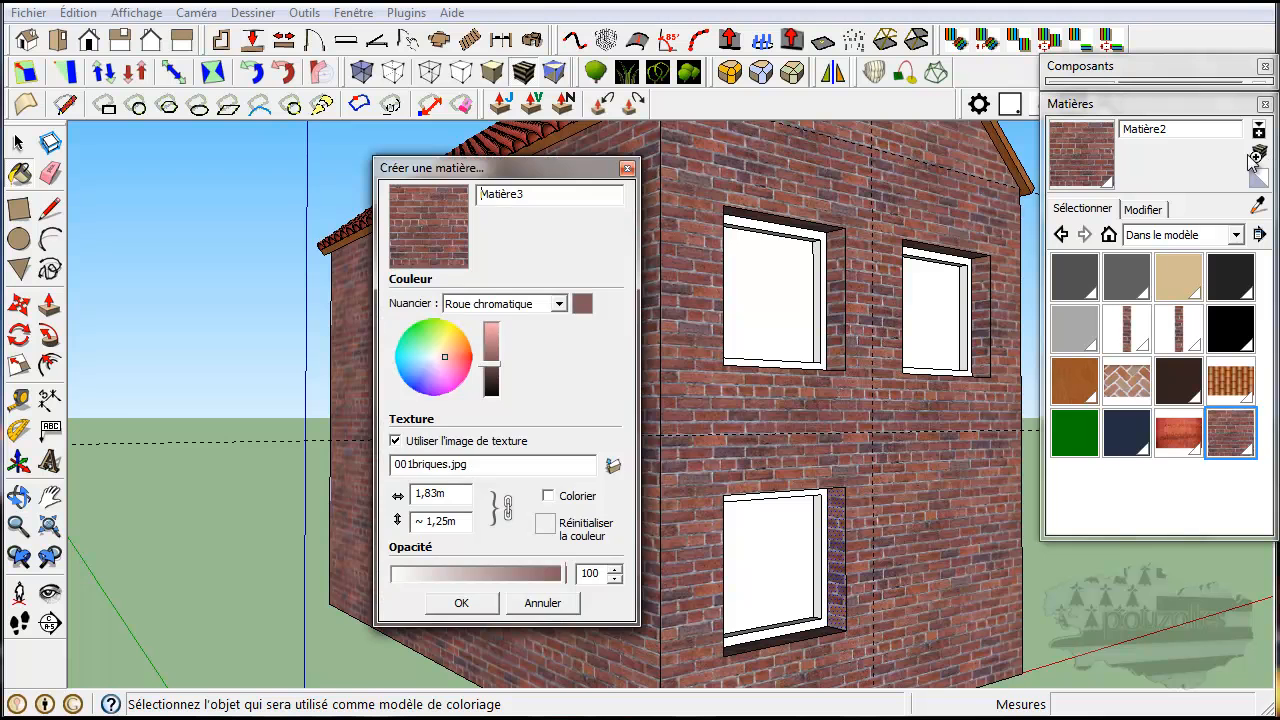
left_click(613, 466)
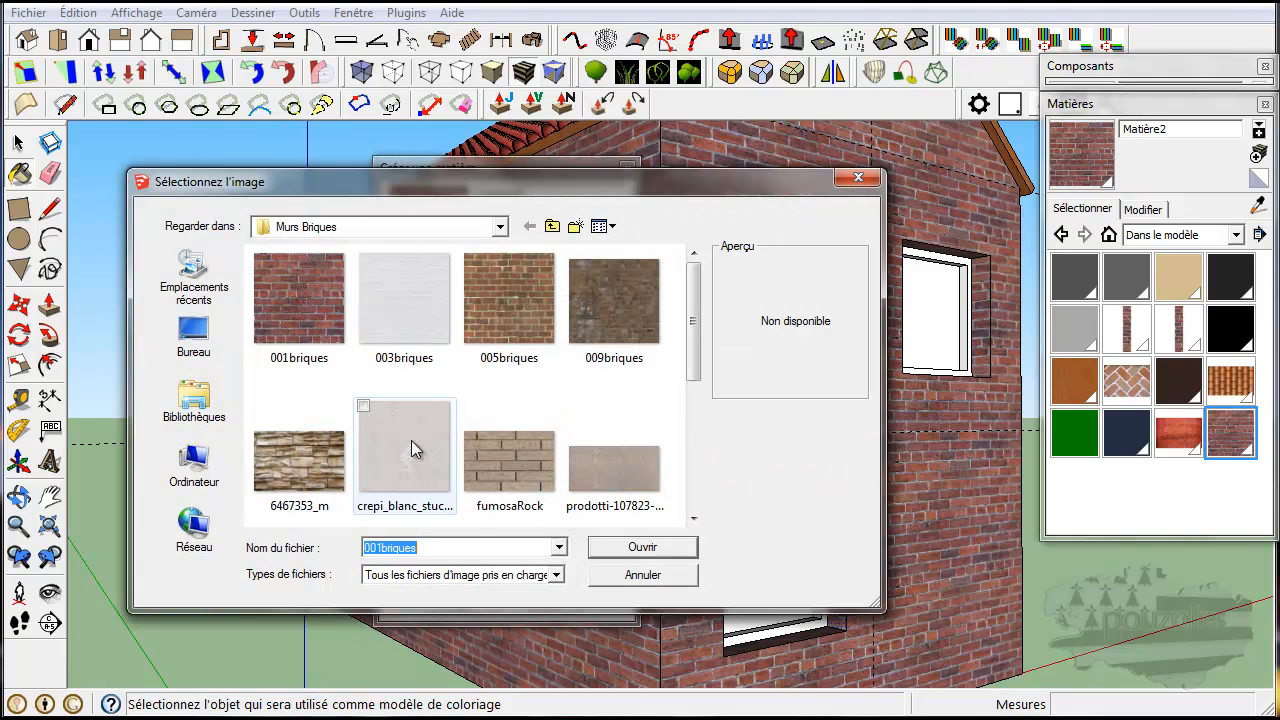
left_click(404, 445)
left_click(676, 546)
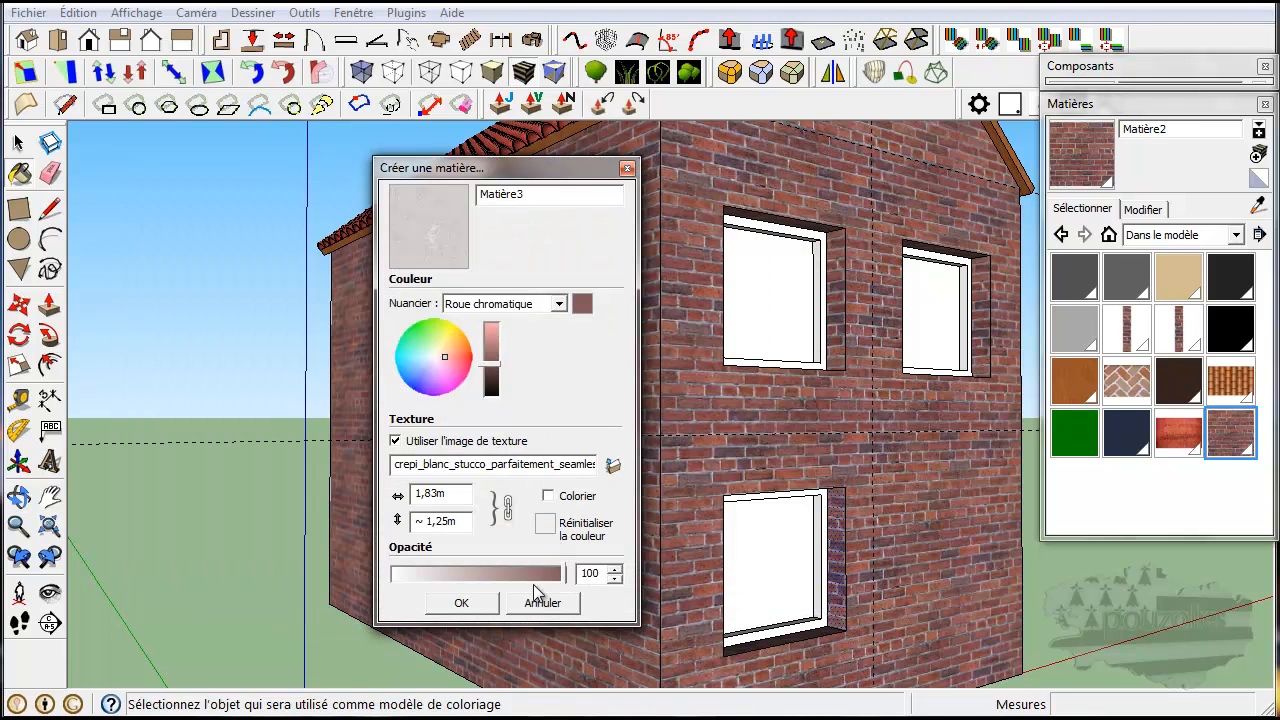
left_click(461, 602)
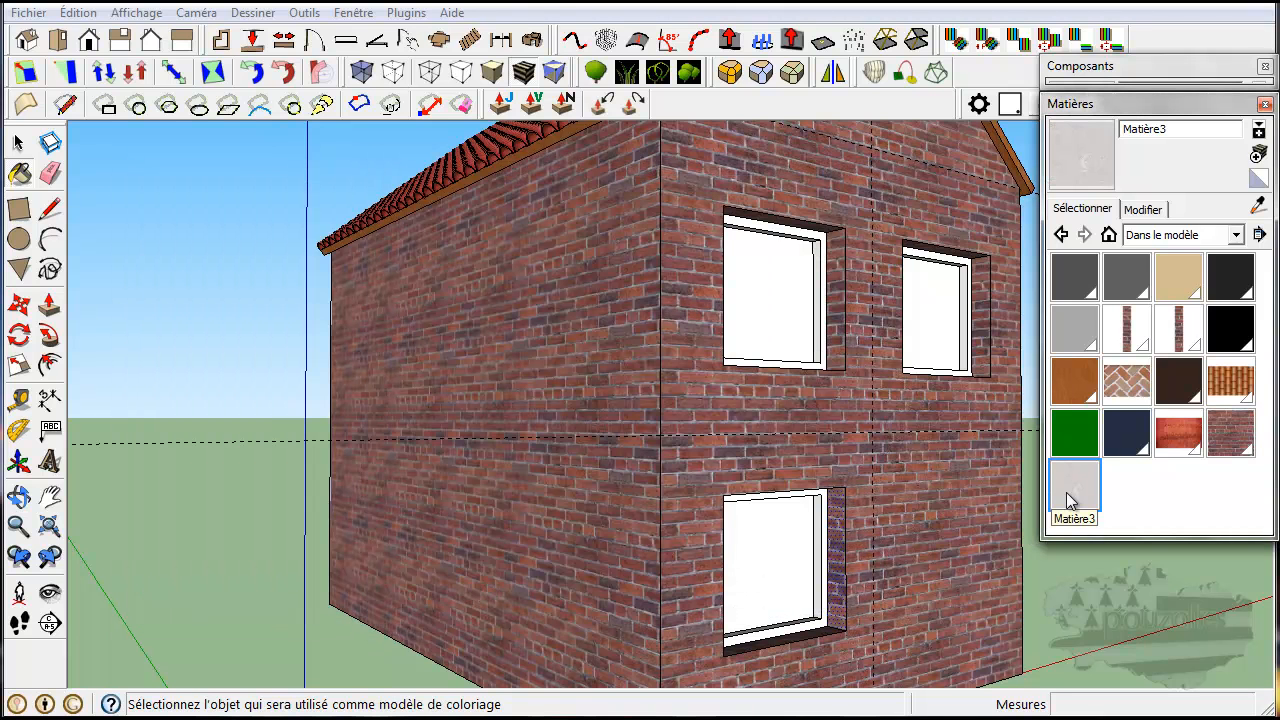
left_click(549, 432)
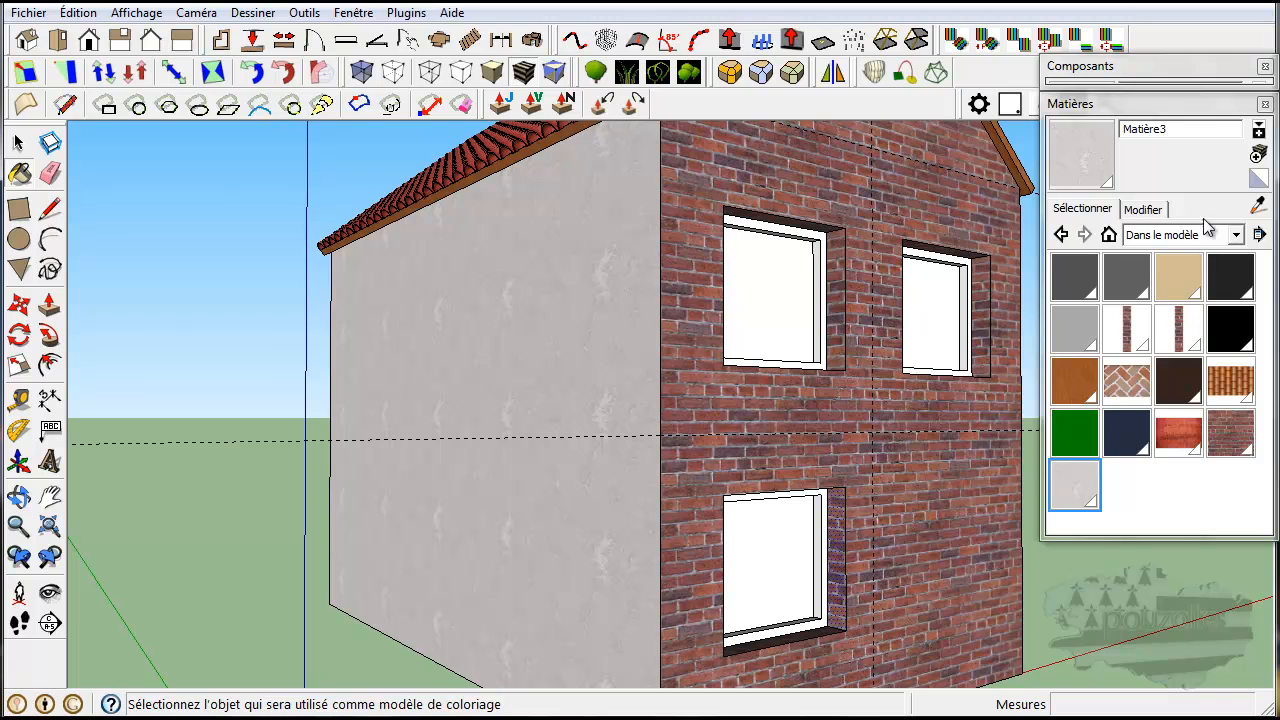
Set the stucco material's texture width to 0.20 m and check its pattern on the side wall up close.
left_click(1148, 209)
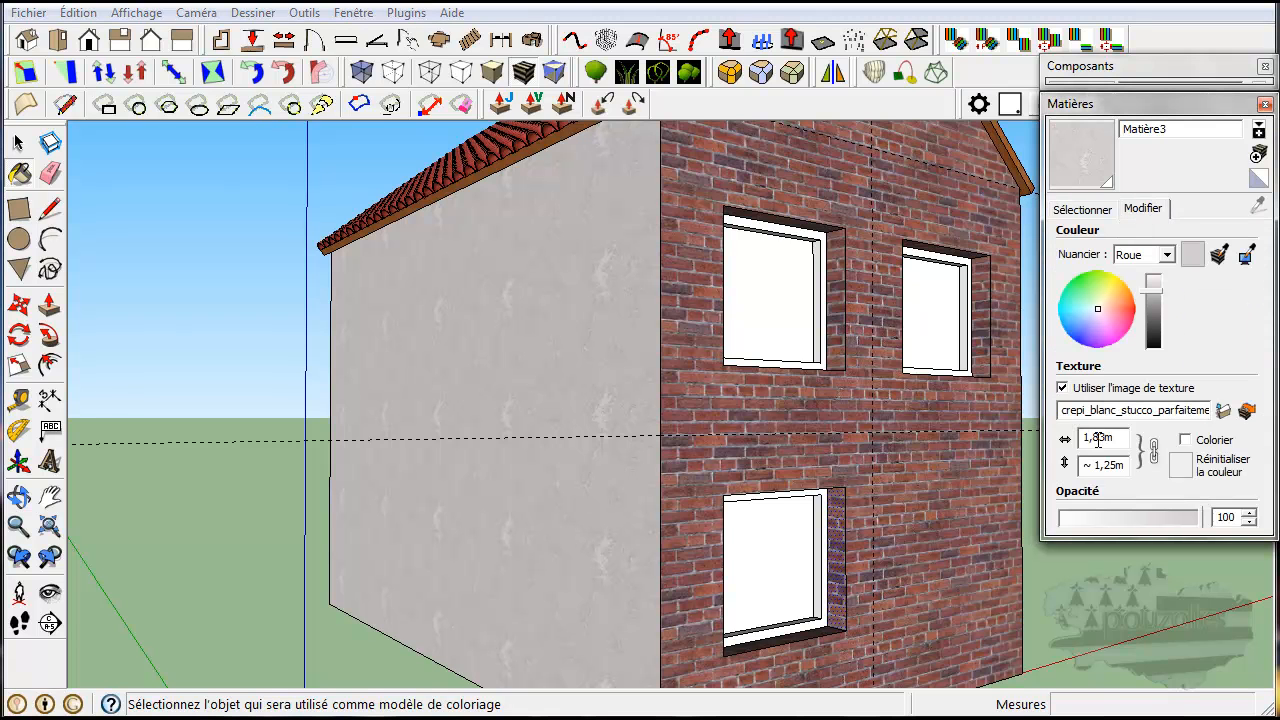
left_click_drag(1118, 441, 1073, 437)
type("0")
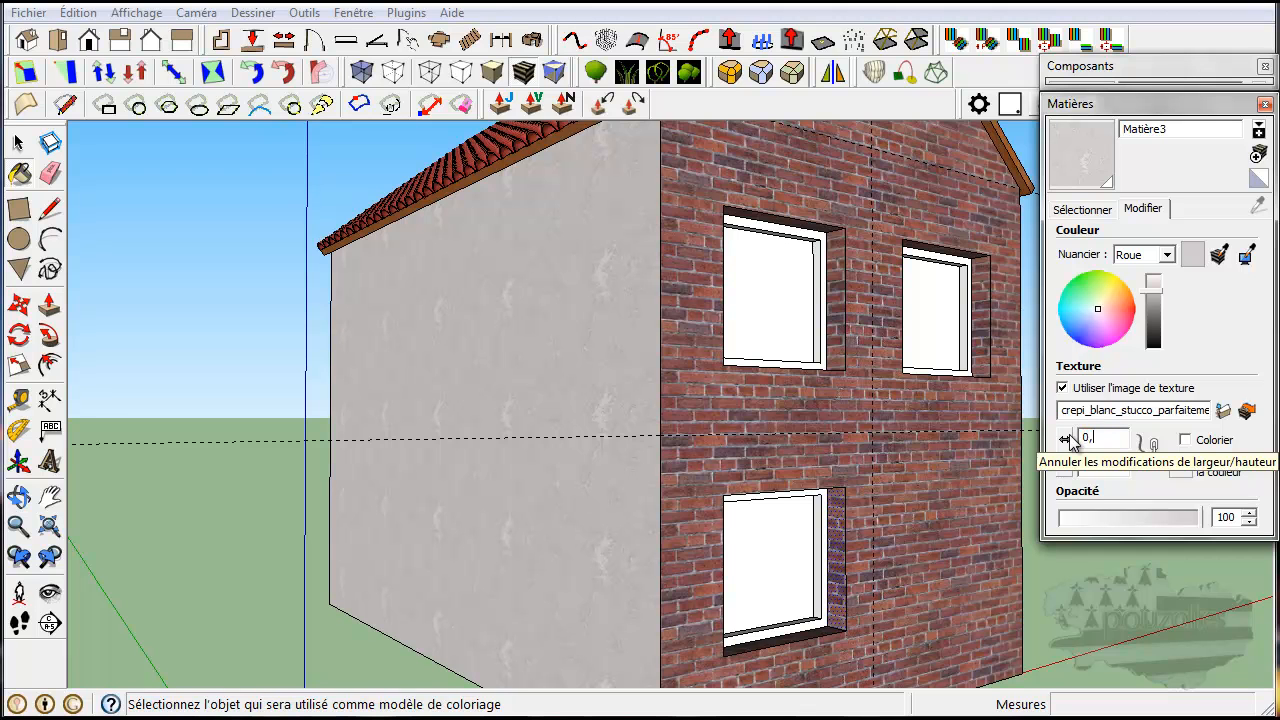
type(",20")
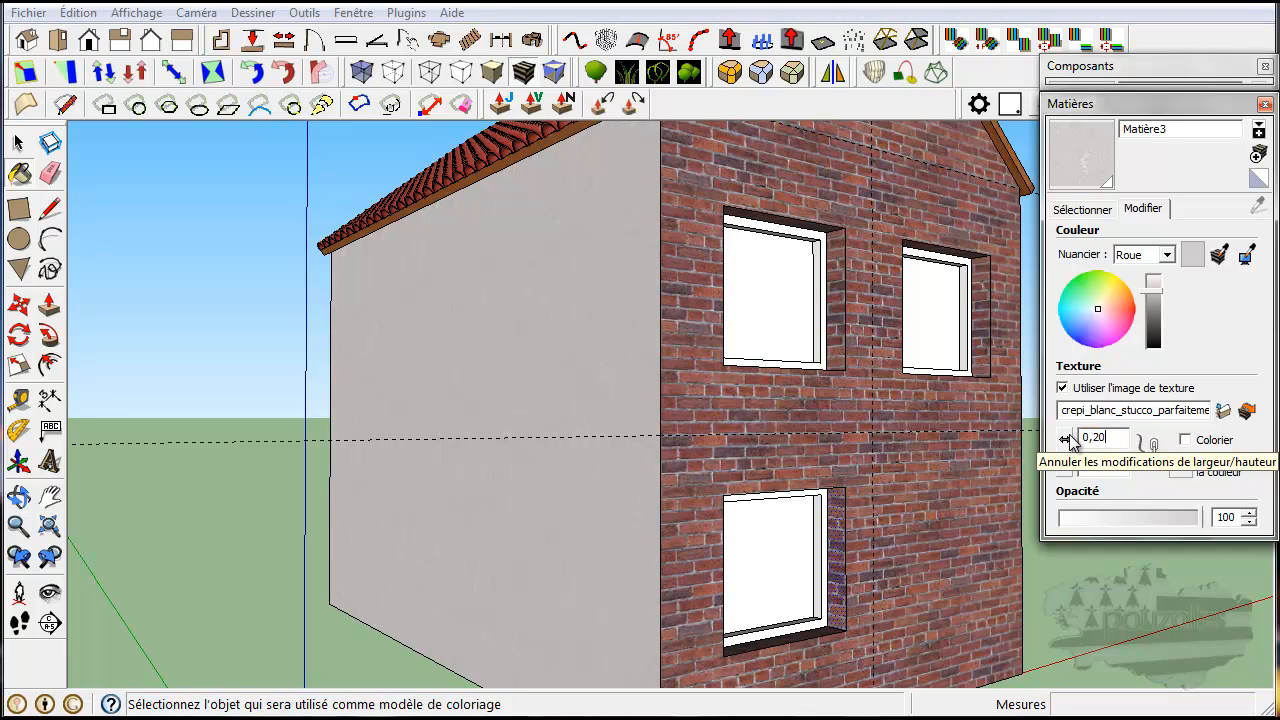
key("Return")
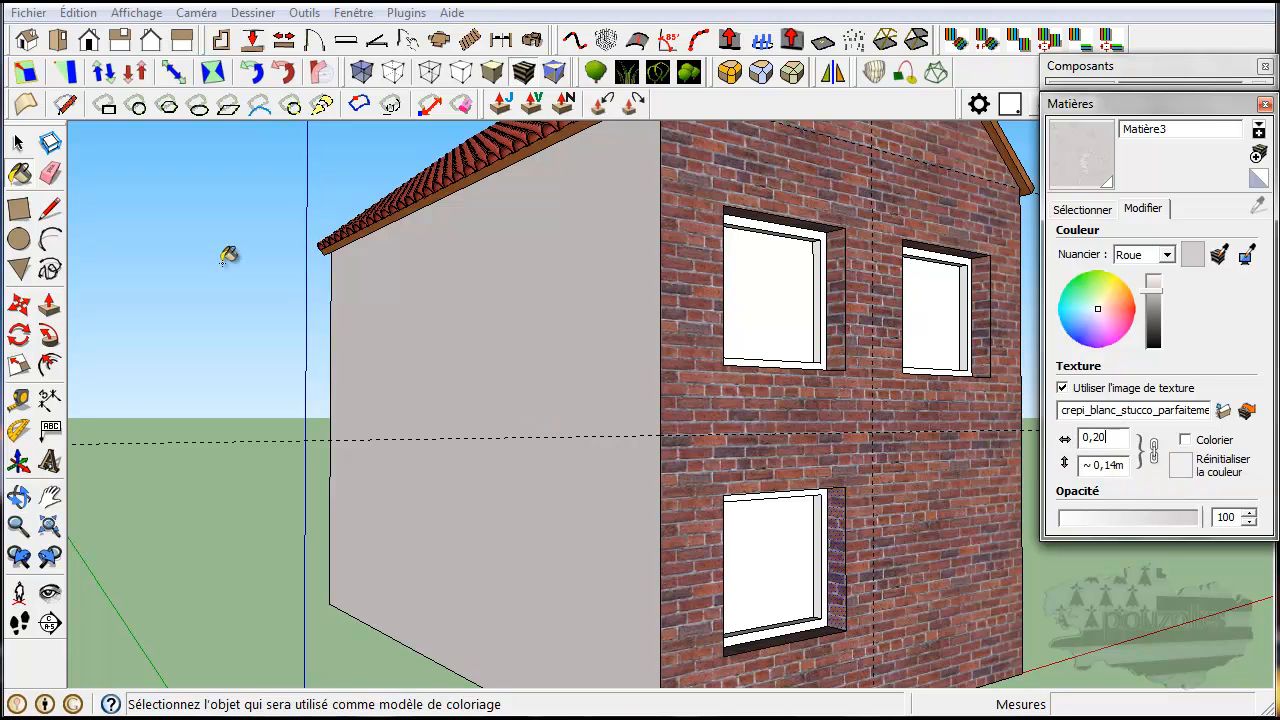
left_click(18, 143)
scroll(497, 400, "up", 6)
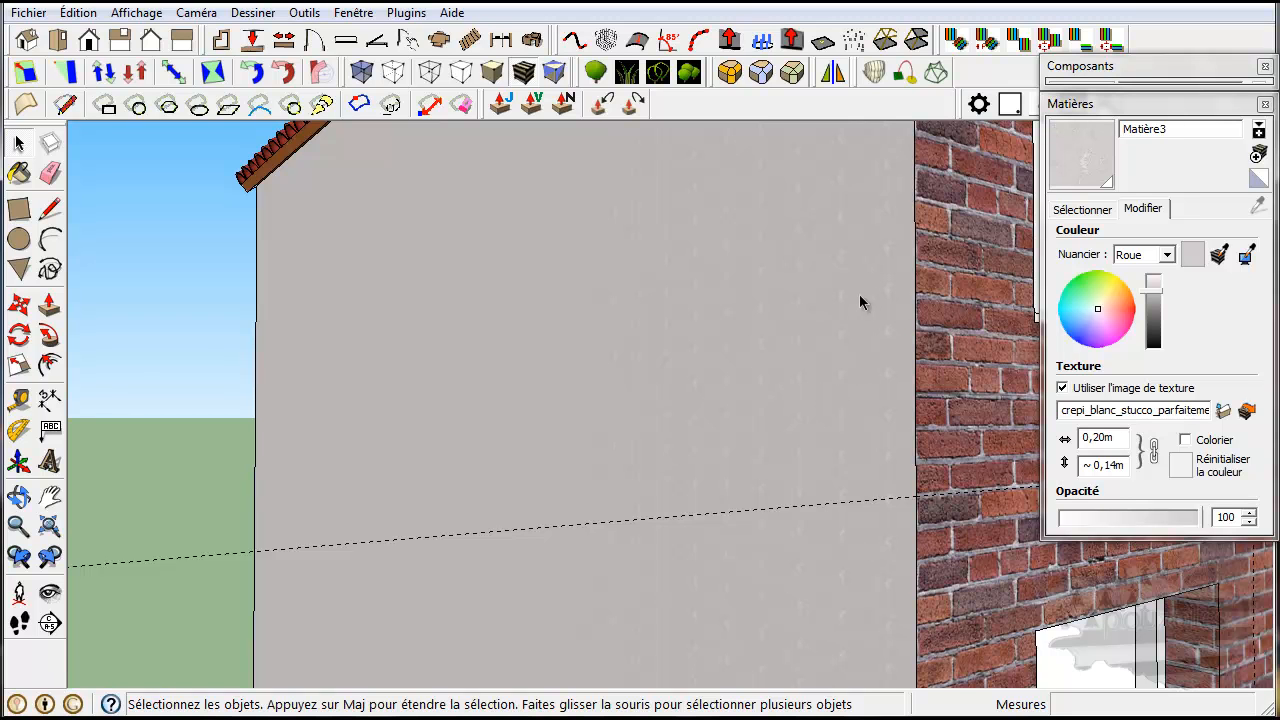
Create another material from the surface_recouvrement_de_mur_facade_petit_cailloux texture image in the Murs Briques folder.
left_click(1257, 154)
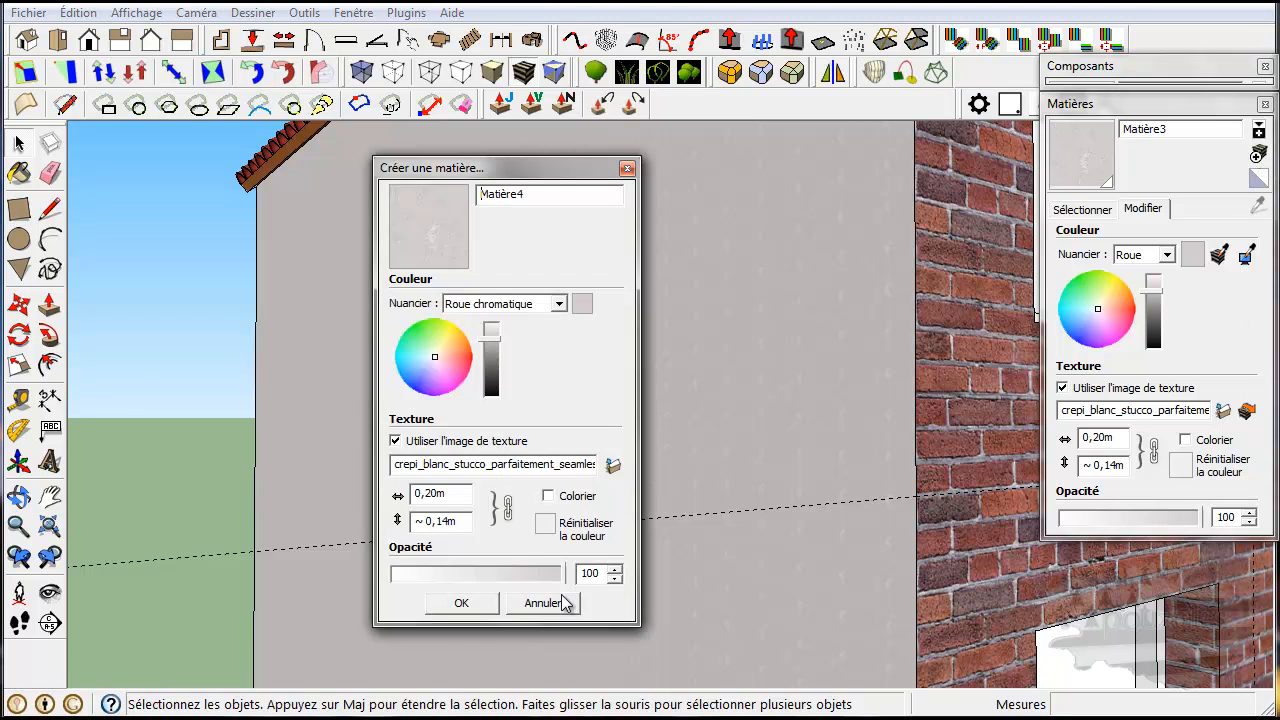
left_click(615, 465)
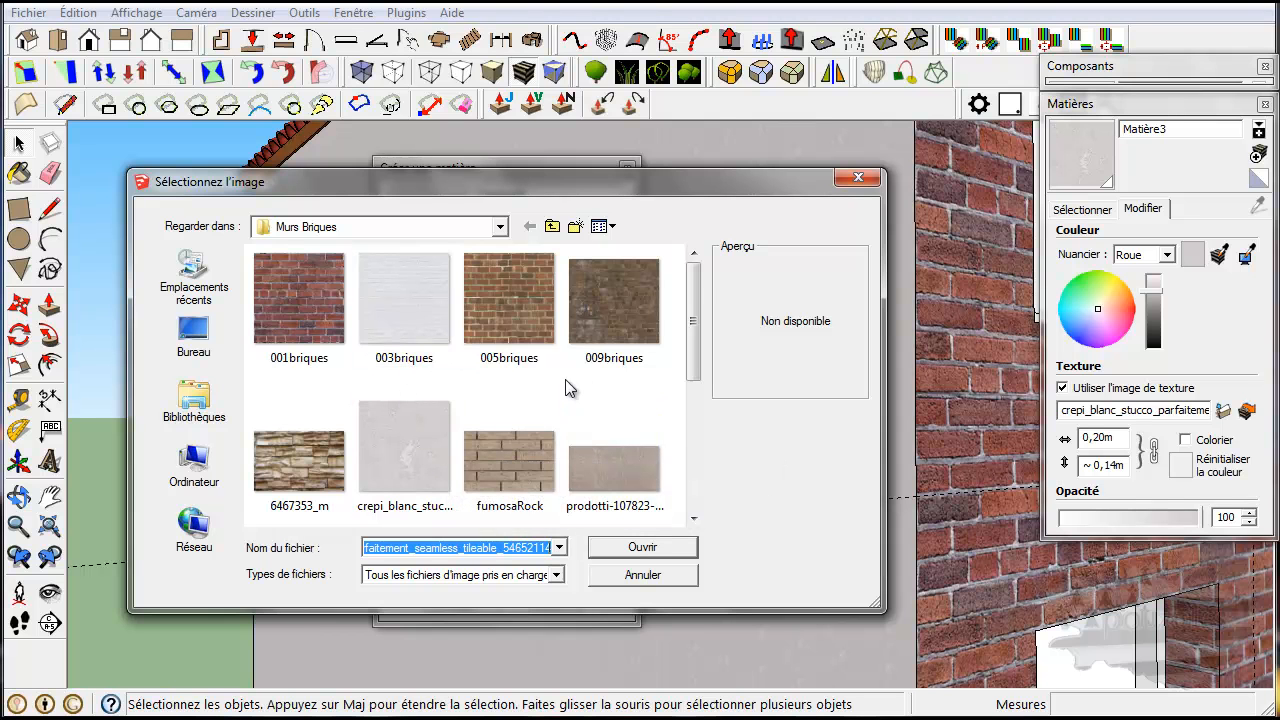
left_click_drag(688, 343, 688, 436)
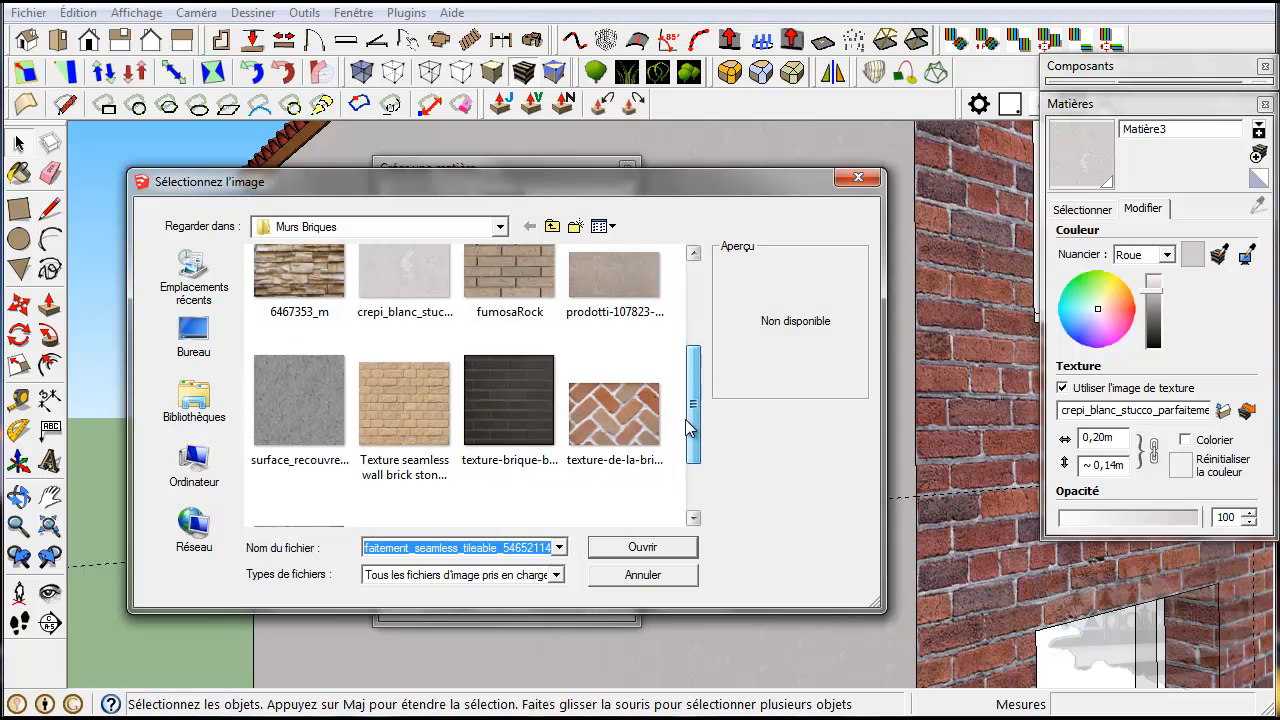
left_click(281, 405)
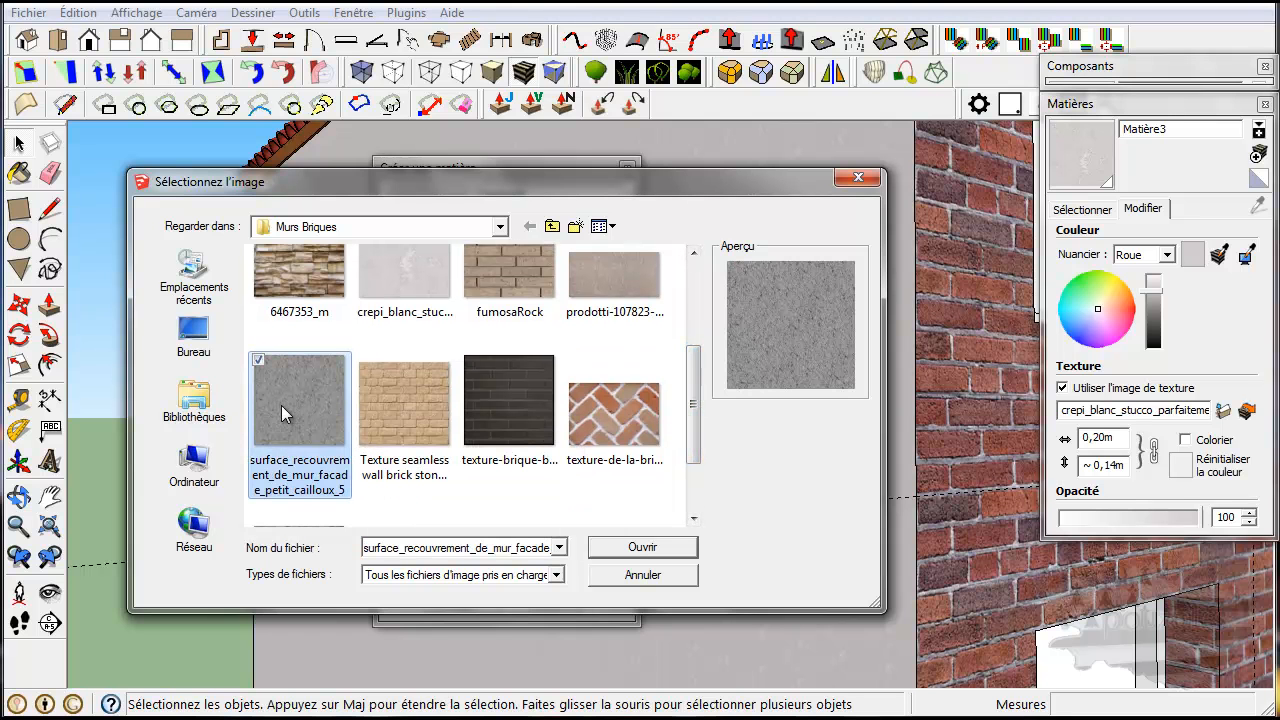
left_click(642, 547)
left_click(460, 602)
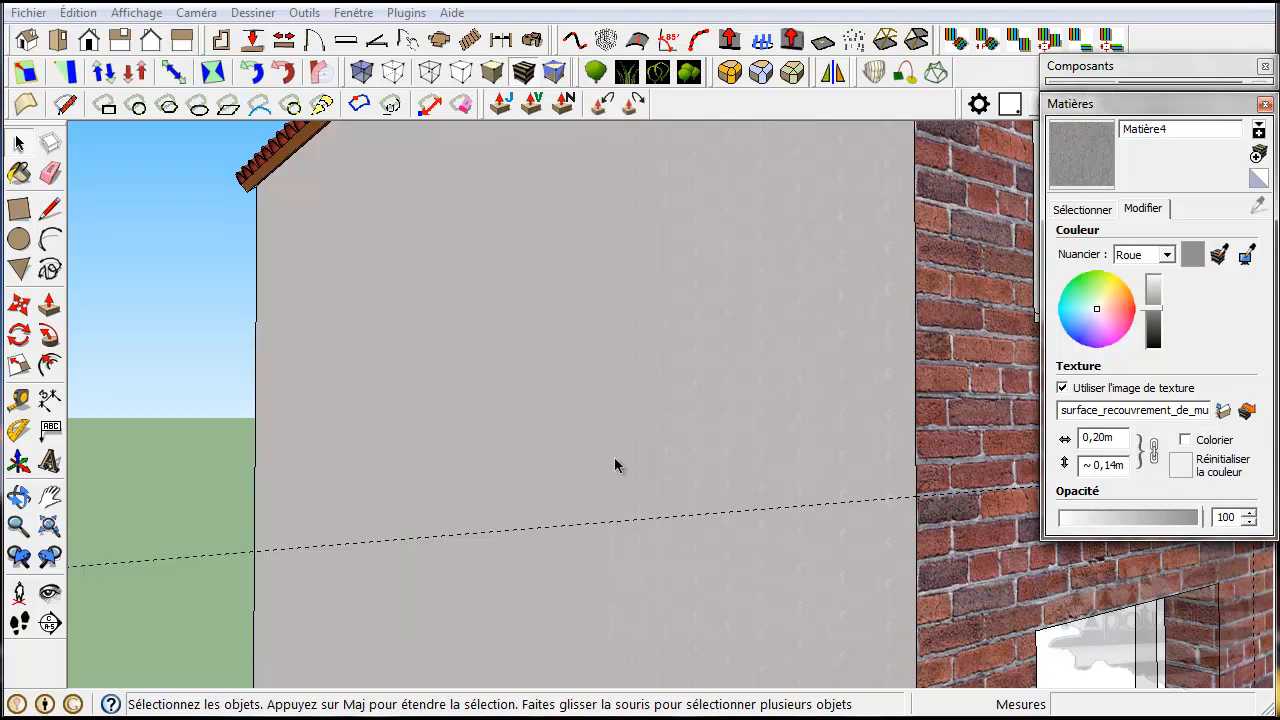
Repaint the long side wall with the grey Matière4 pebble render material and inspect its texture.
left_click(1100, 210)
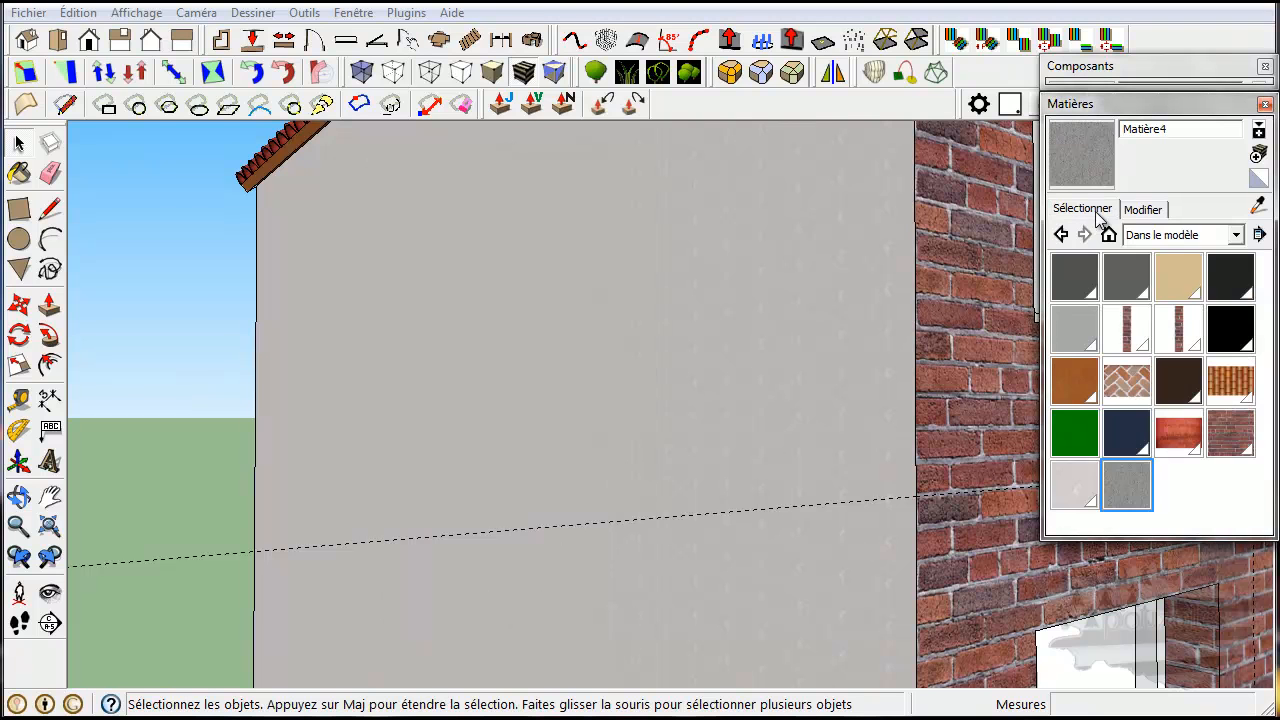
left_click(1126, 484)
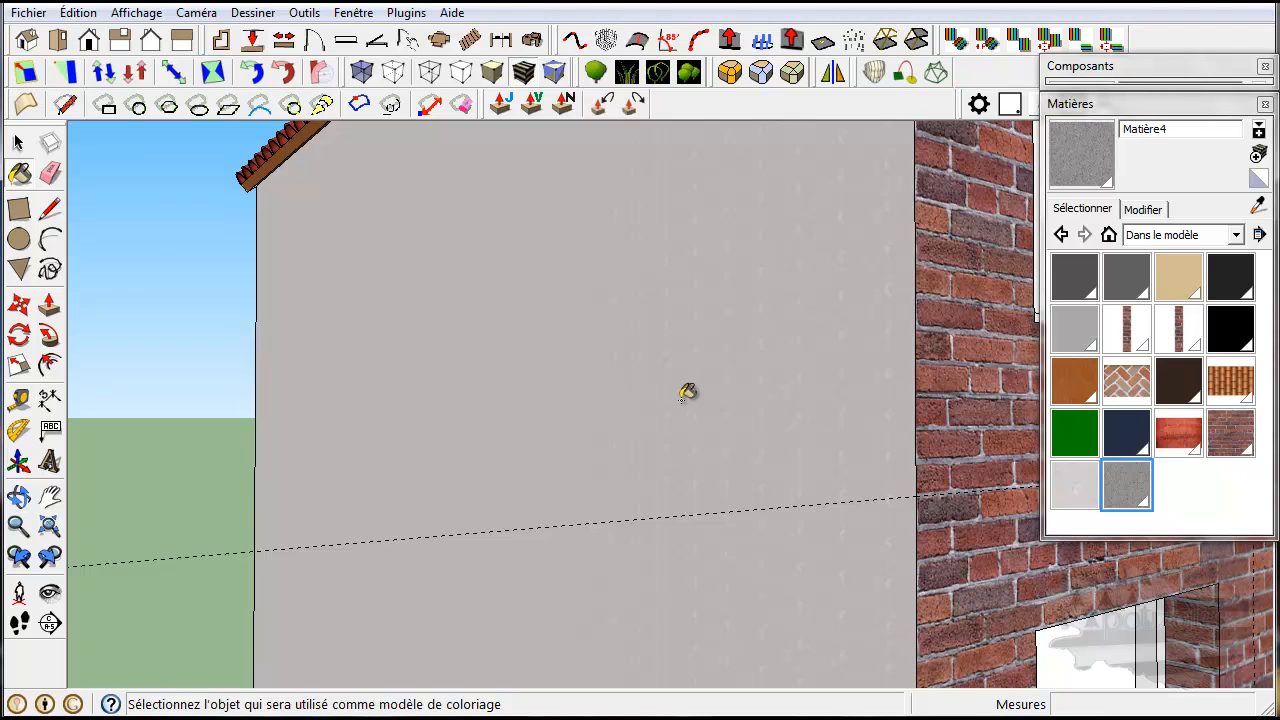
left_click(687, 392)
scroll(700, 393, "up", 5)
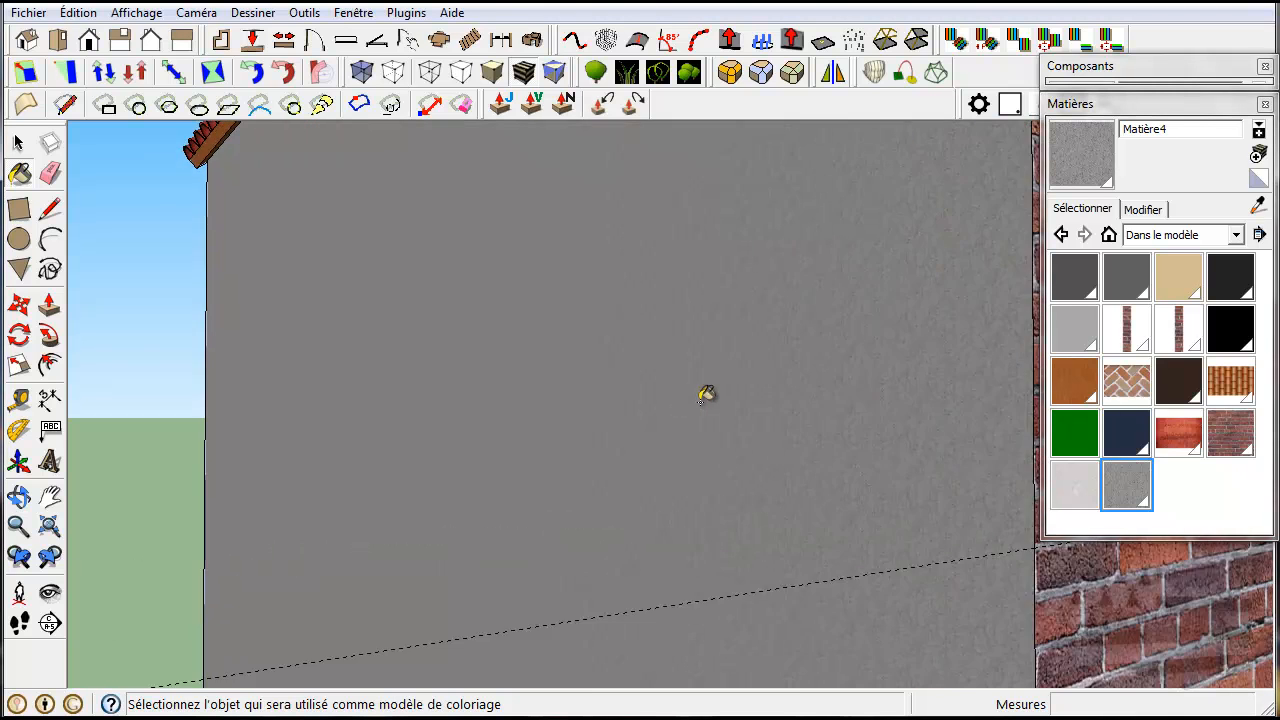
scroll(706, 393, "up", 2)
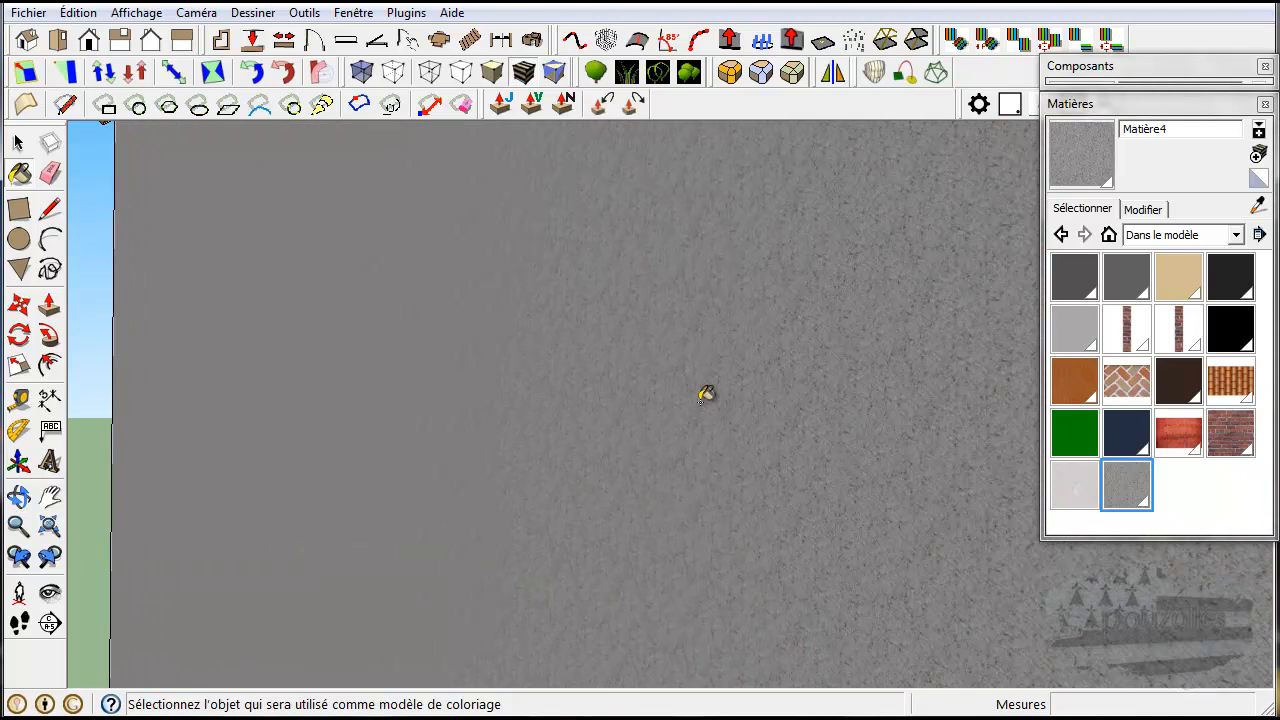
scroll(706, 393, "down", 8)
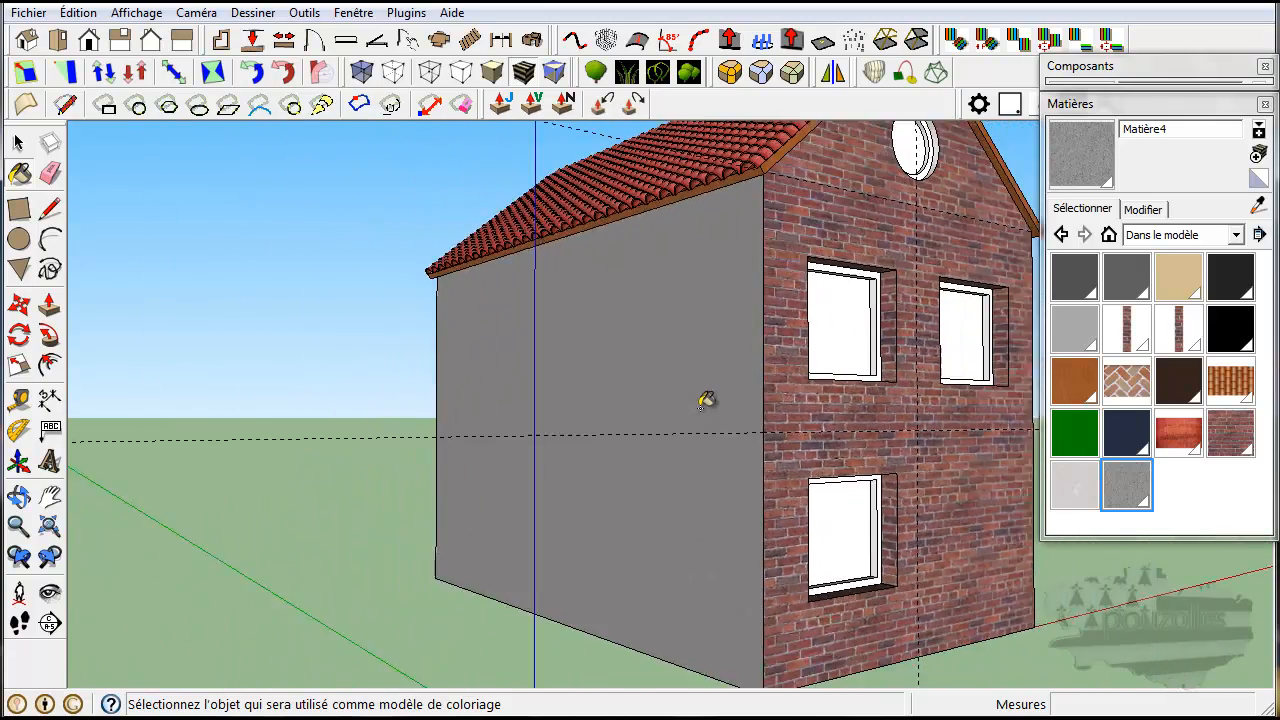
scroll(706, 400, "down", 3)
mouse_move(820, 674)
middle_mouse_down()
mouse_move(929, 663)
mouse_move(804, 681)
middle_mouse_up()
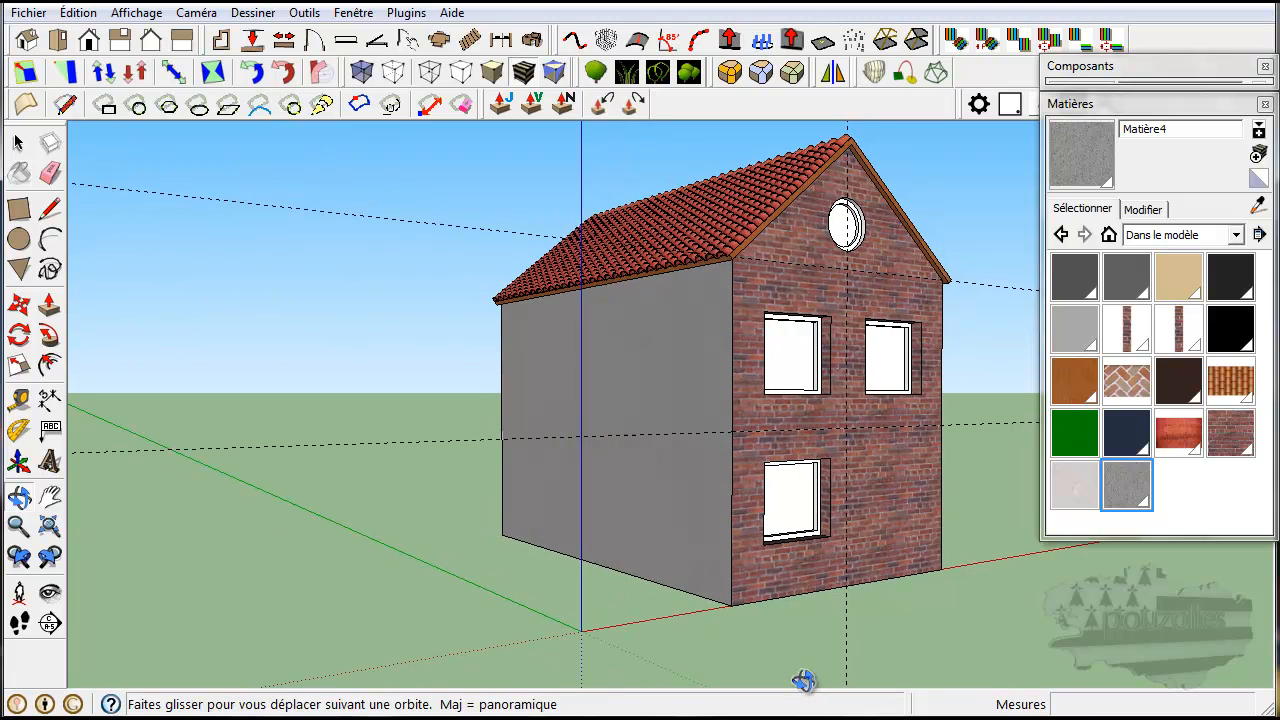
key("b")
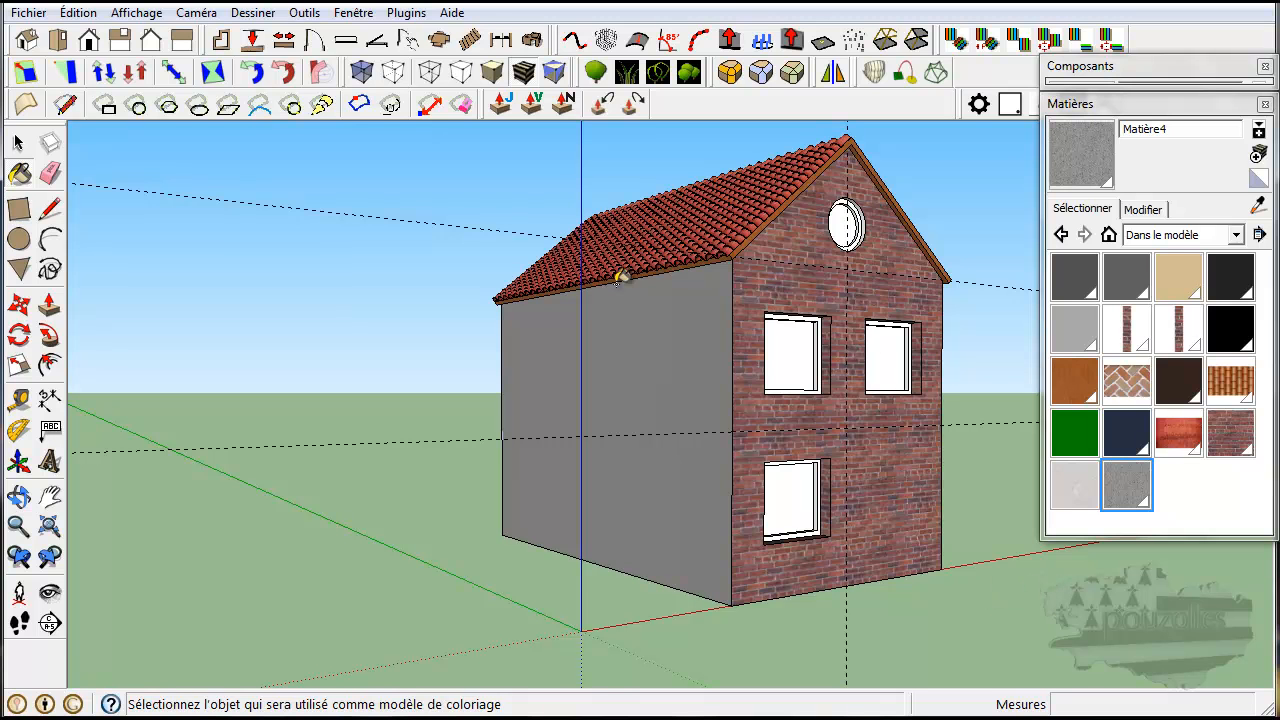
mouse_move(622, 294)
middle_mouse_down()
mouse_move(580, 400)
mouse_move(617, 377)
middle_mouse_up()
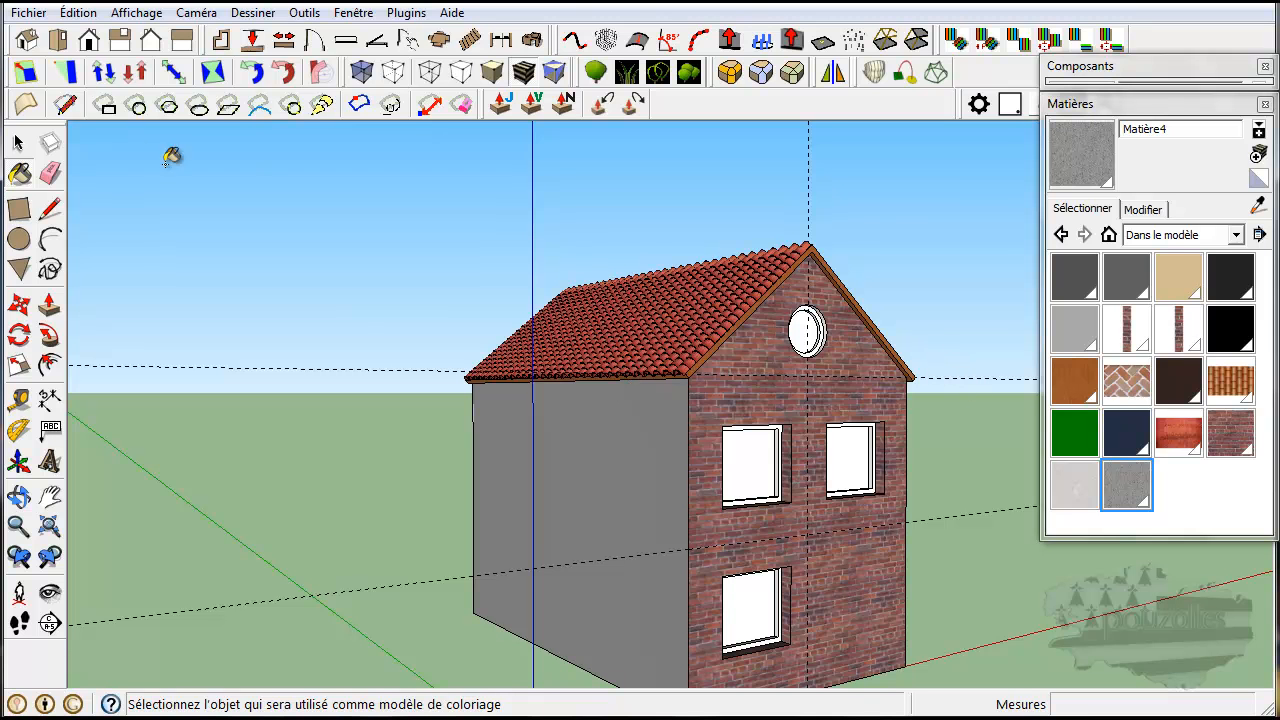
left_click(18, 145)
middle_click_drag(928, 321, 815, 371)
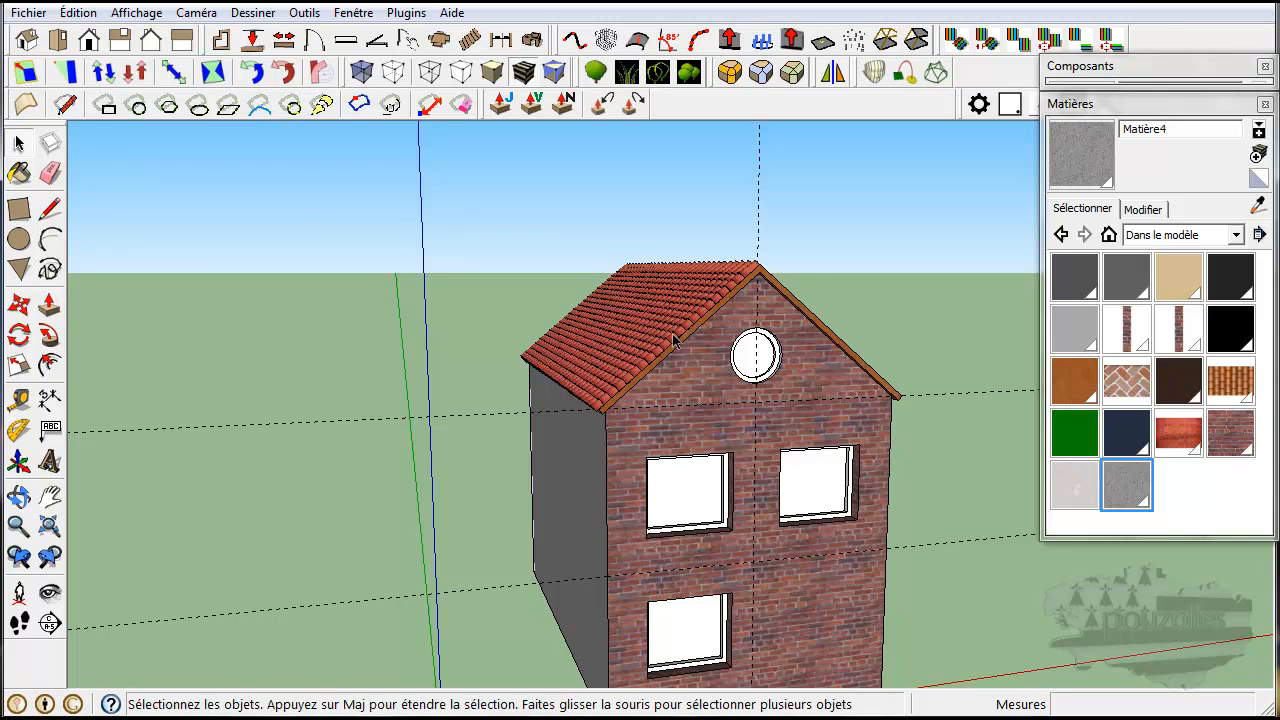